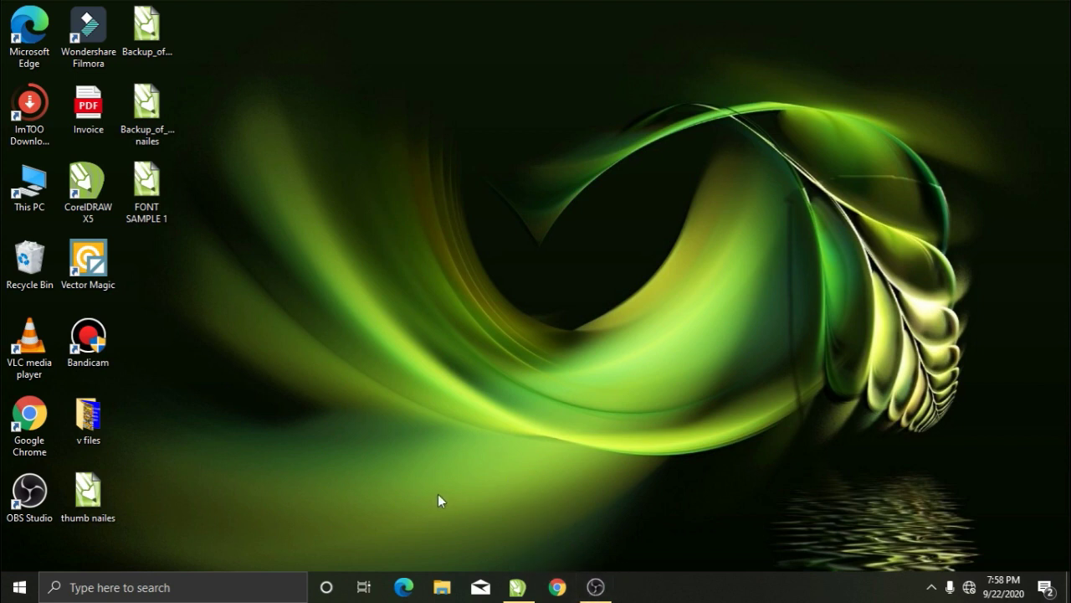
# - Switch to the FONT SAMPLE 1.cdr drawing in CorelDRAW and inspect the font samples up close
pyautogui.click(519, 590)
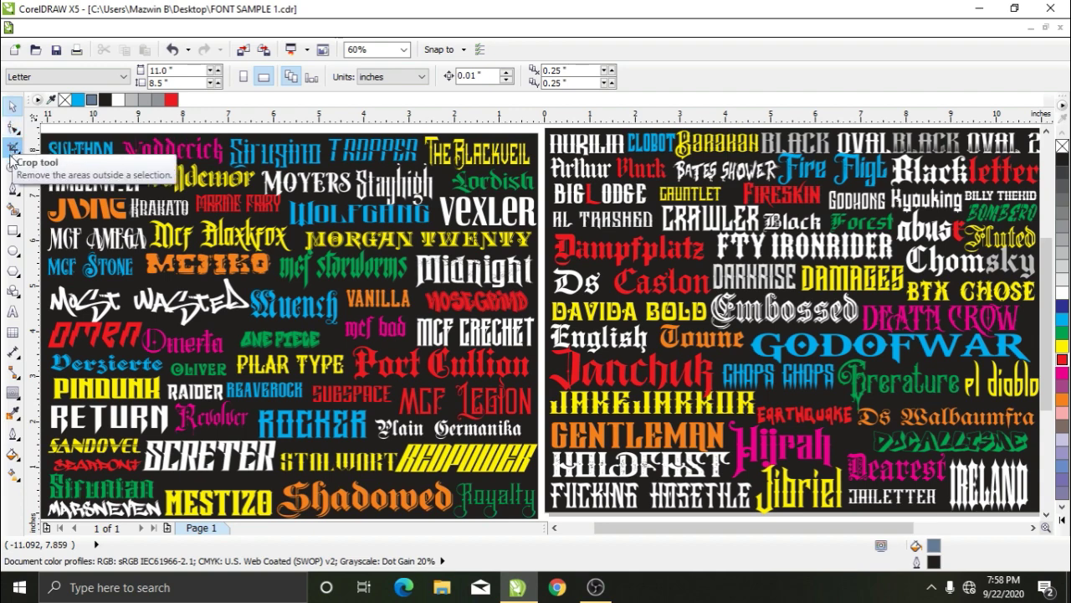
pyautogui.click(13, 211)
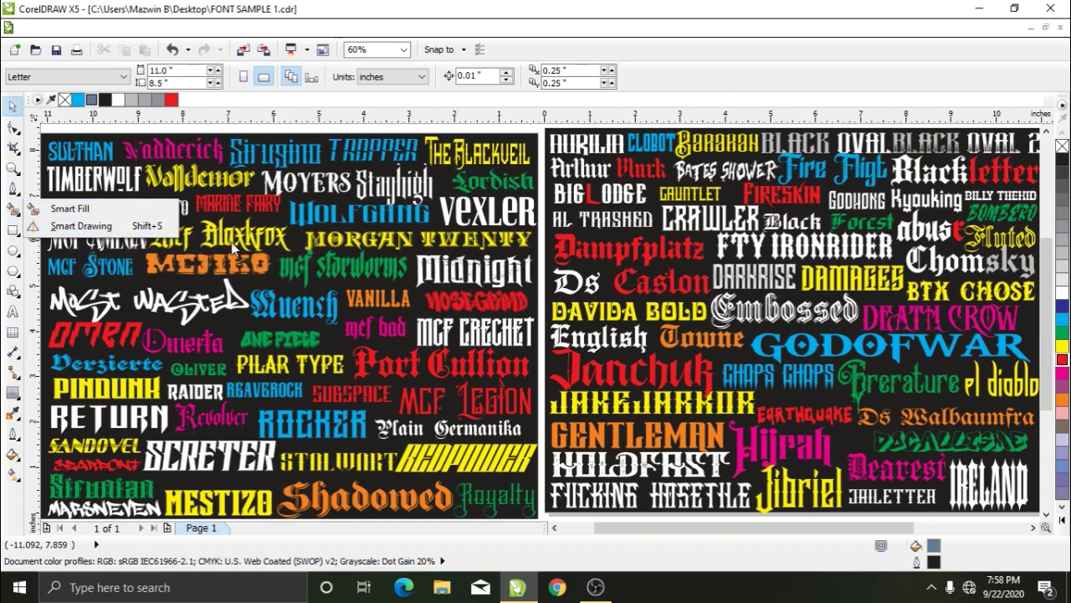
pyautogui.scroll(5, 873, 378)
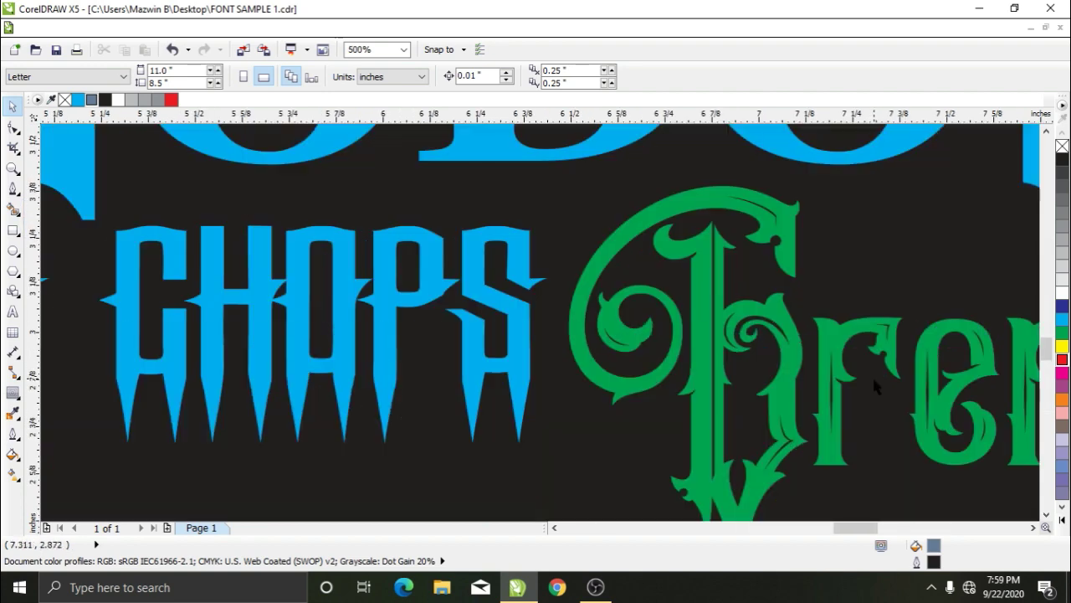
pyautogui.scroll(-4, 875, 383)
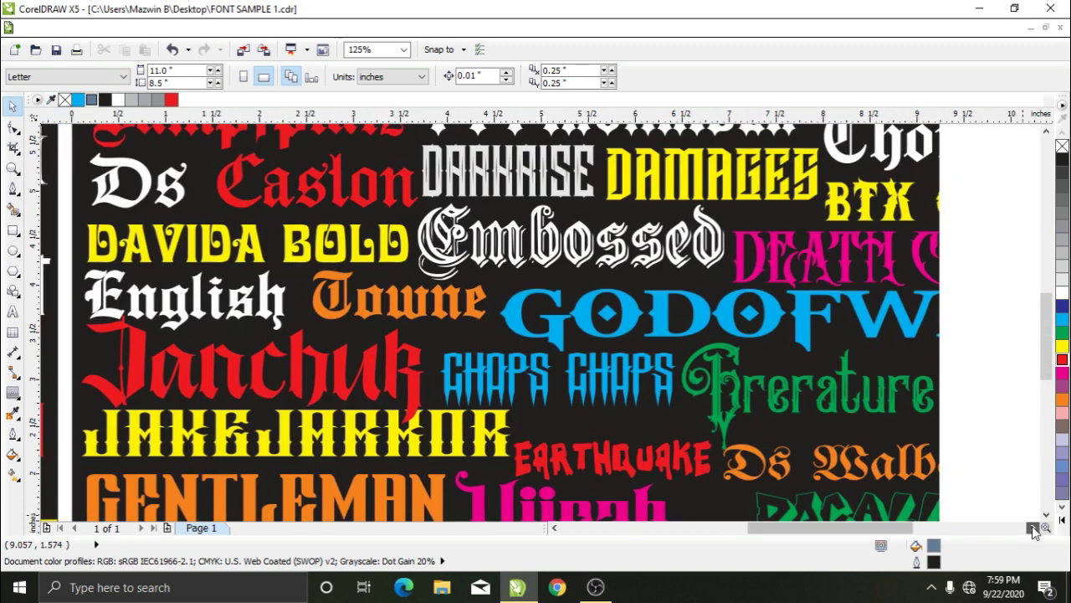
# - Add the artistic text "komban" on the empty area beside the font sample page
pyautogui.click(1033, 527)
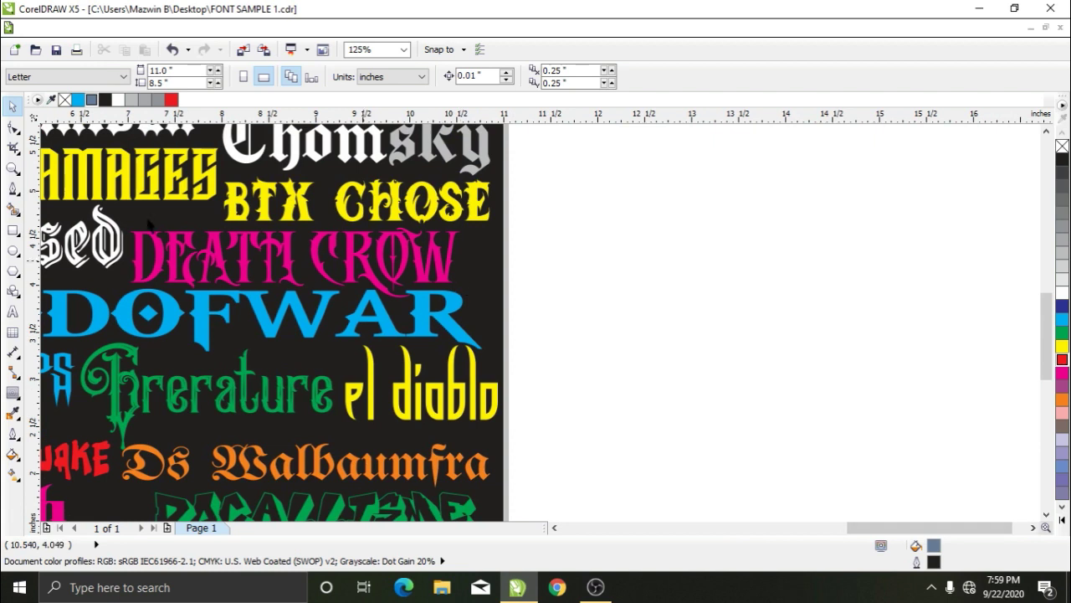
pyautogui.click(13, 310)
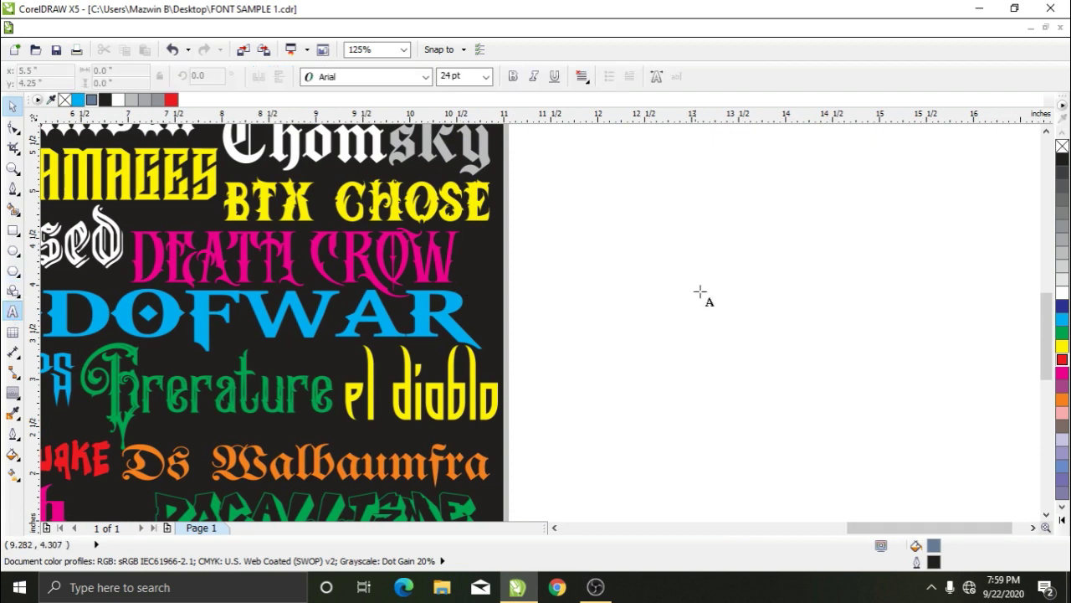
pyautogui.click(651, 268)
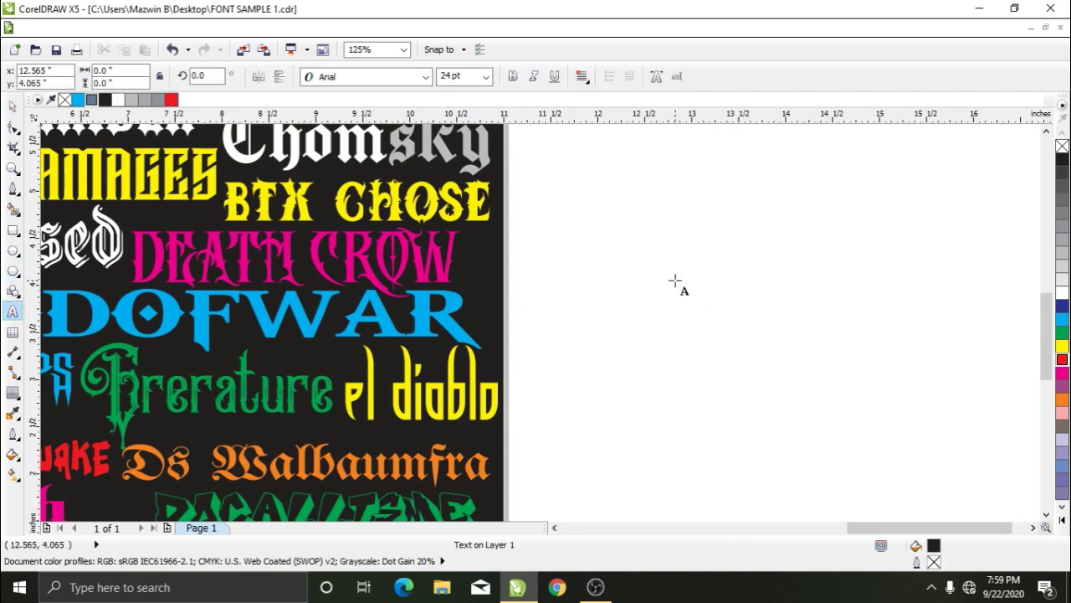
pyautogui.write('kl')
pyautogui.press('BackSpace')
pyautogui.write('o')
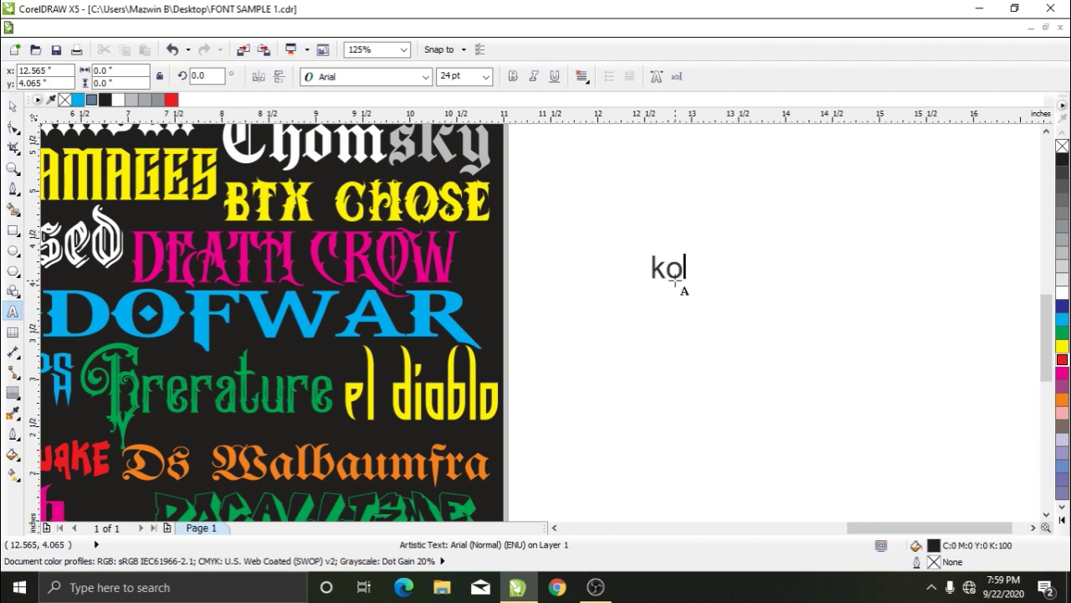
pyautogui.write('mban')
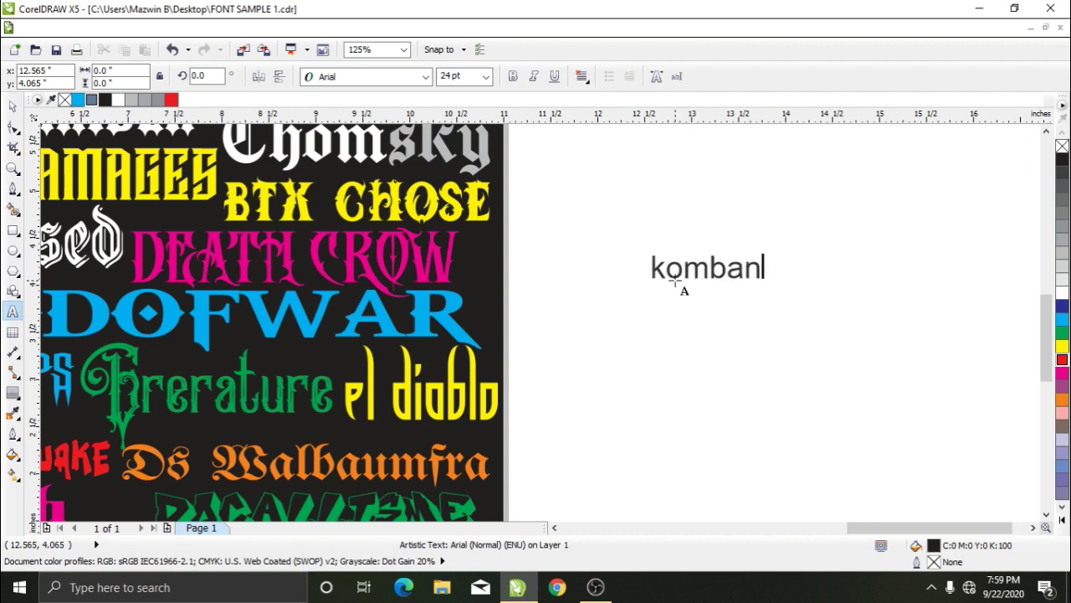
pyautogui.hotkey('ctrl', 'space')
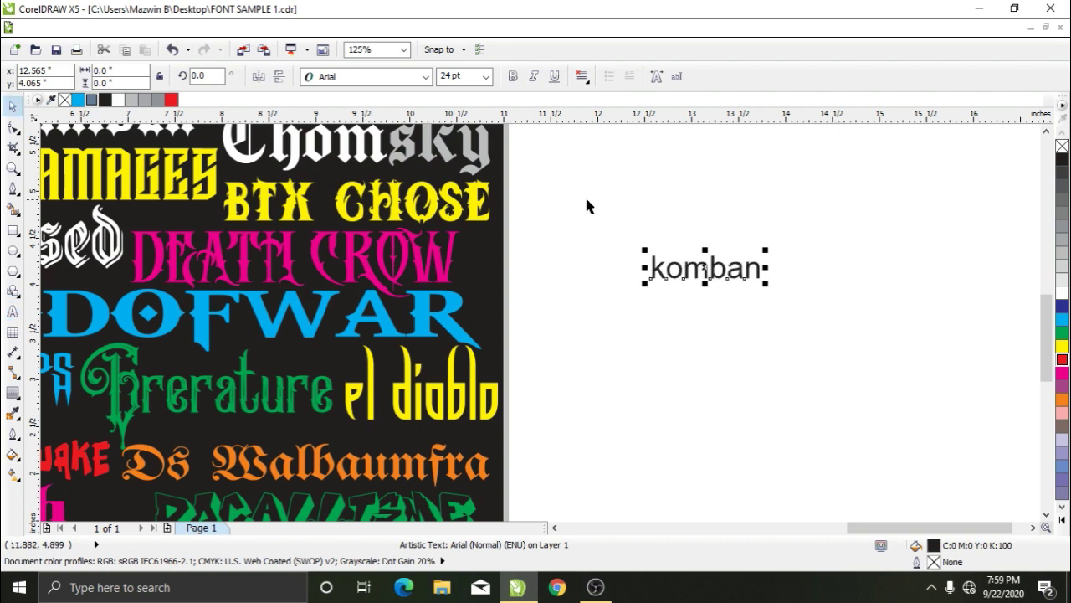
# - Change the case of the "komban" text to Title Case
pyautogui.click(317, 31)
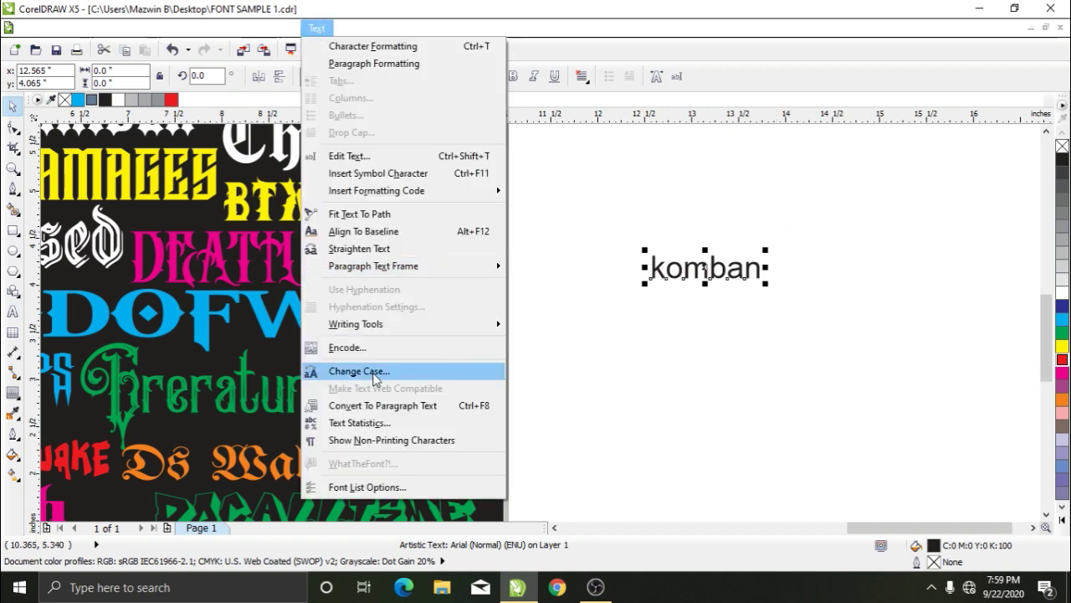
pyautogui.click(368, 371)
pyautogui.click(484, 297)
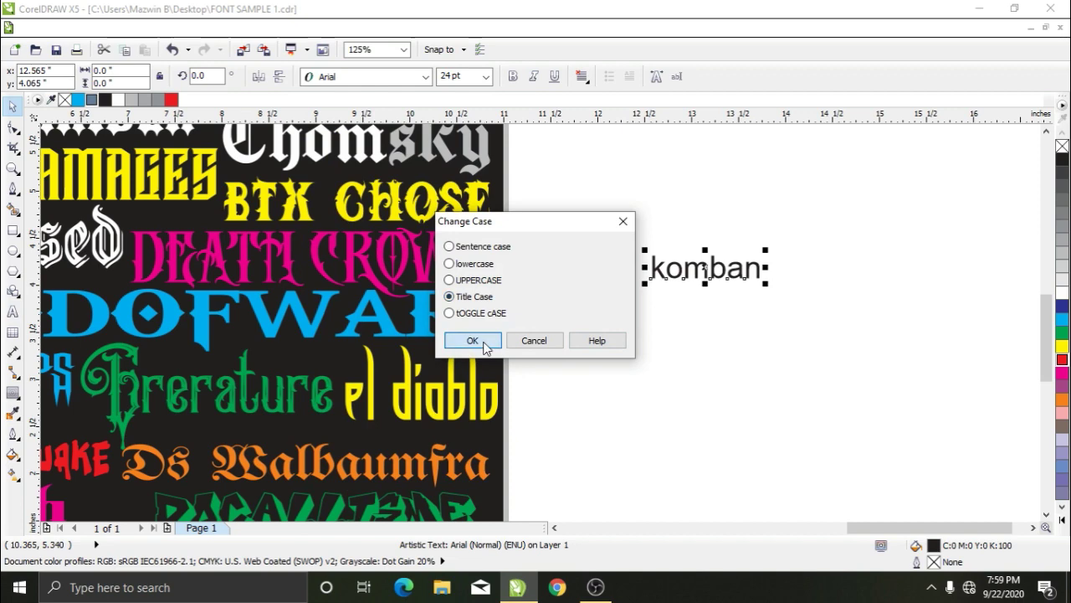
pyautogui.click(473, 340)
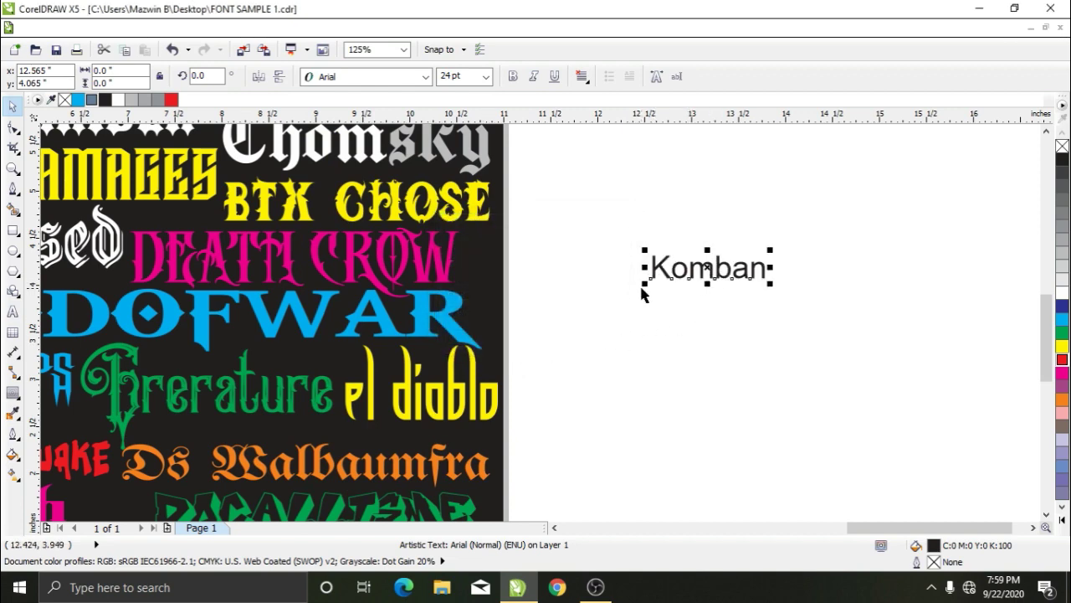
# - Set the font of the Komban text to DEATH CROW
pyautogui.scroll(2, 707, 297)
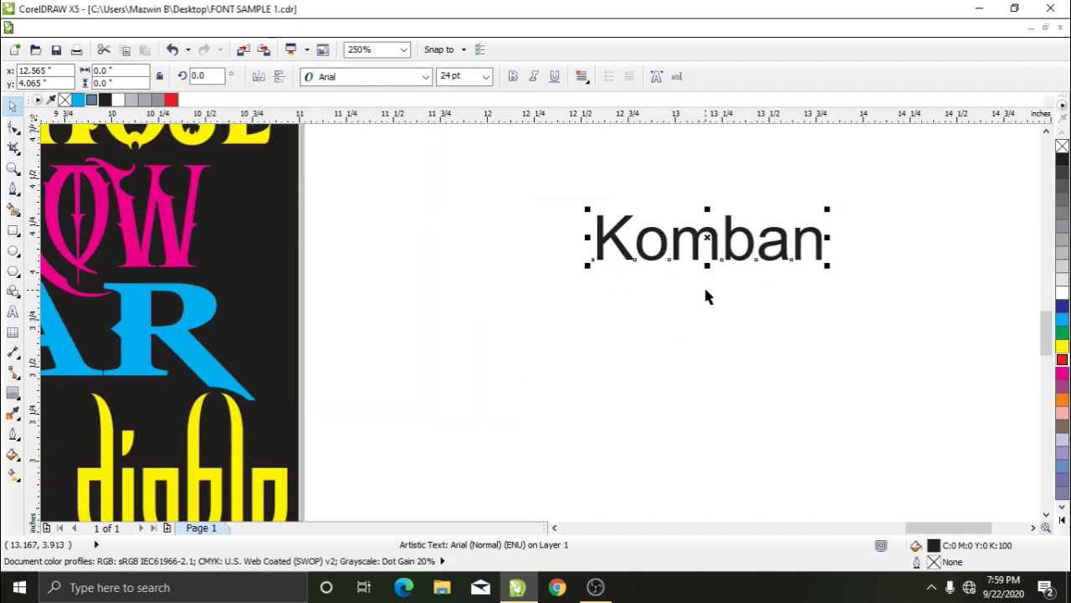
pyautogui.click(425, 77)
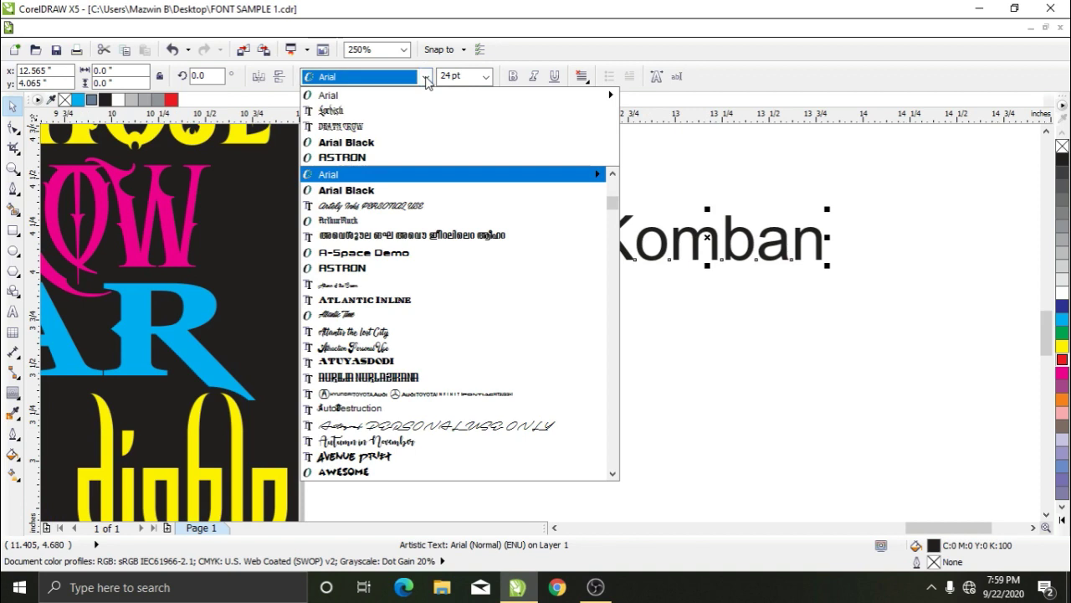
pyautogui.write('dea')
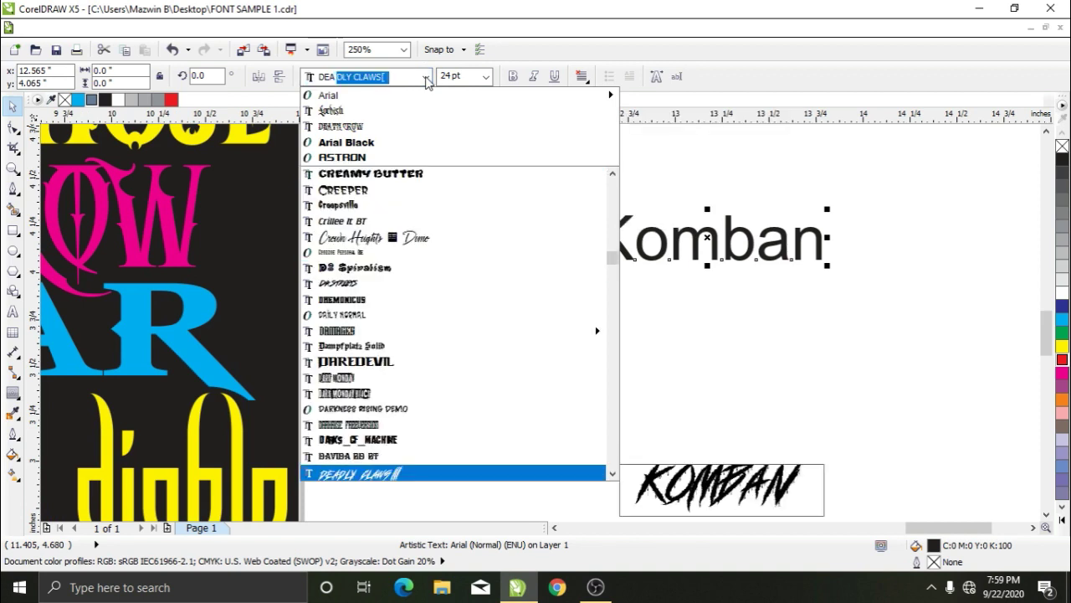
pyautogui.write('t')
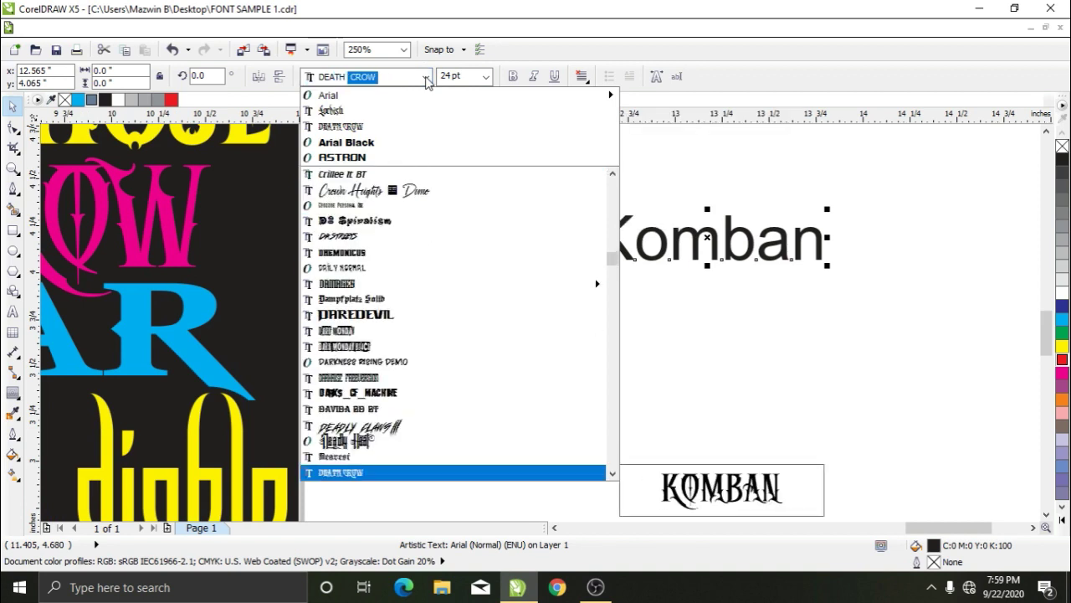
pyautogui.press('Return')
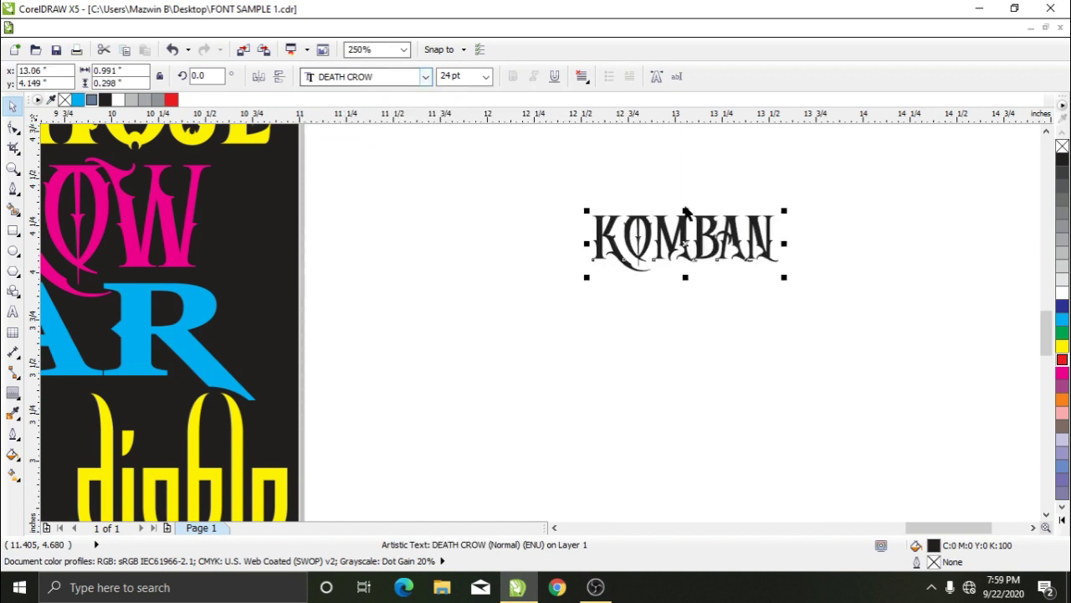
# - Place a copy of the Komban text below the original and set the copy's font to Lordish
pyautogui.scroll(2, 731, 267)
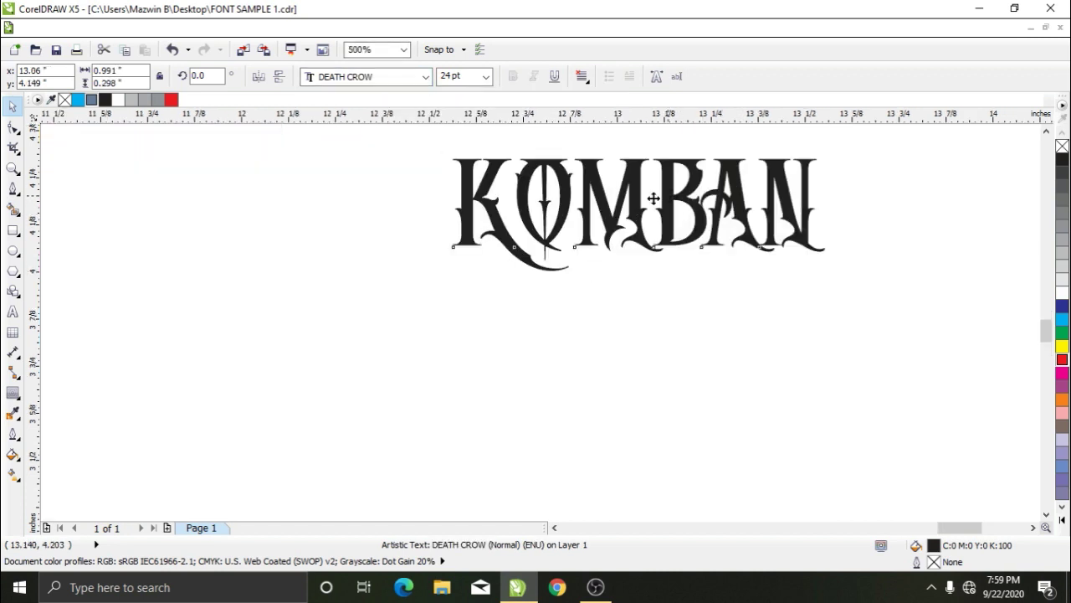
pyautogui.moveTo(665, 194); pyautogui.dragTo(540, 360)
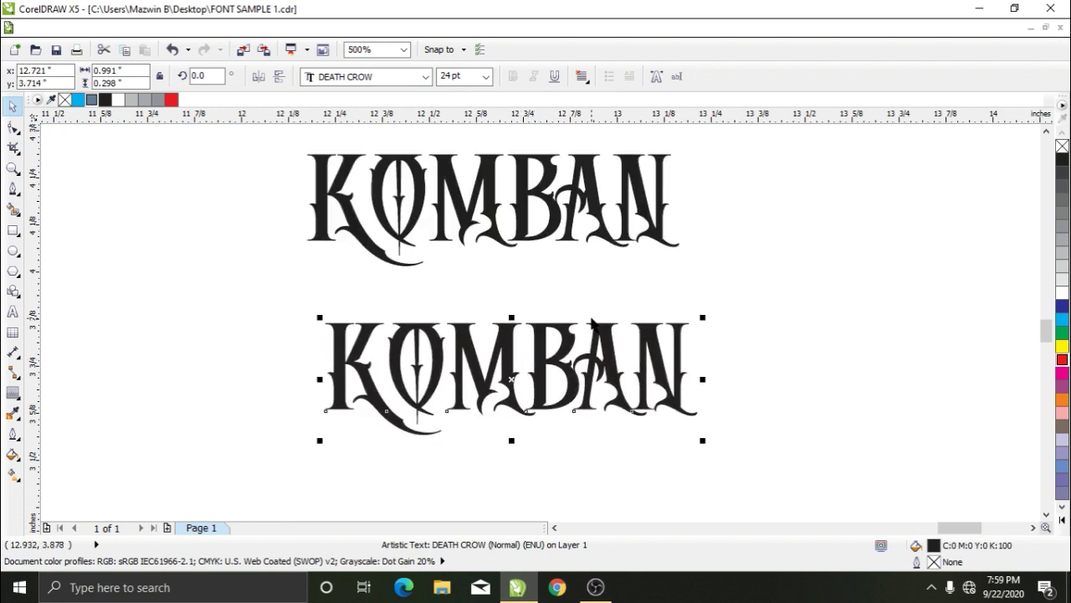
pyautogui.click(425, 77)
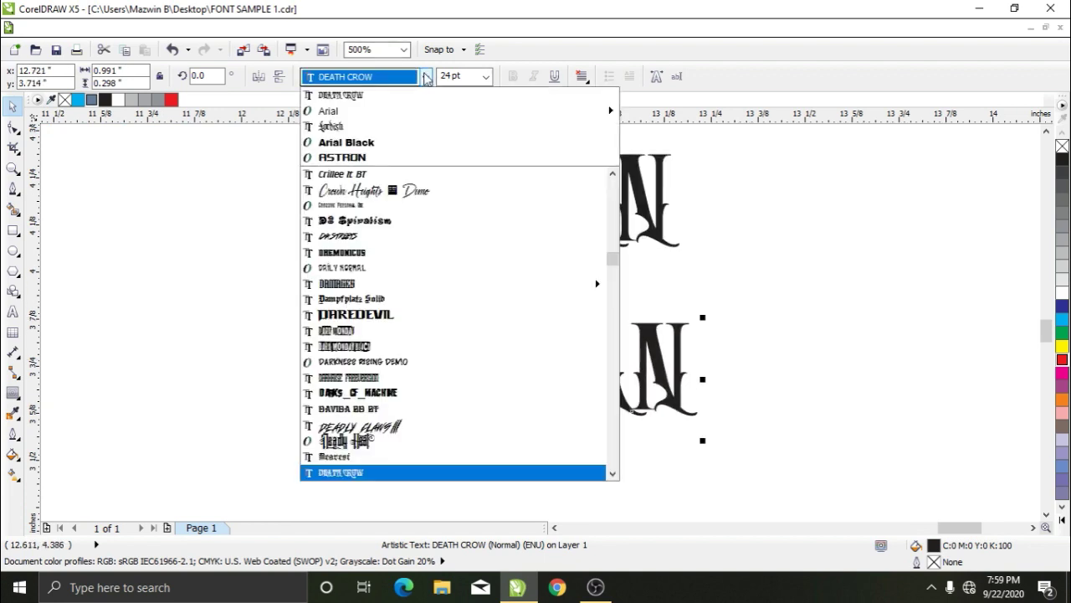
pyautogui.click(339, 127)
# - Delete the upper DEATH CROW text and shift the remaining Lordish text slightly right and up
pyautogui.moveTo(253, 134); pyautogui.dragTo(708, 308)
pyautogui.press('Delete')
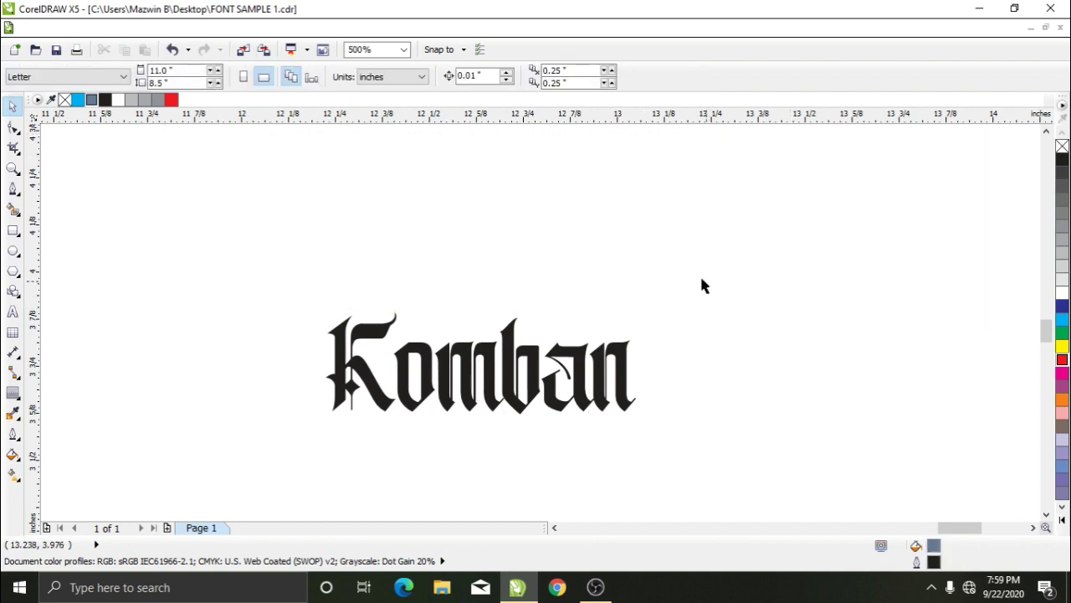
pyautogui.scroll(2, 490, 414)
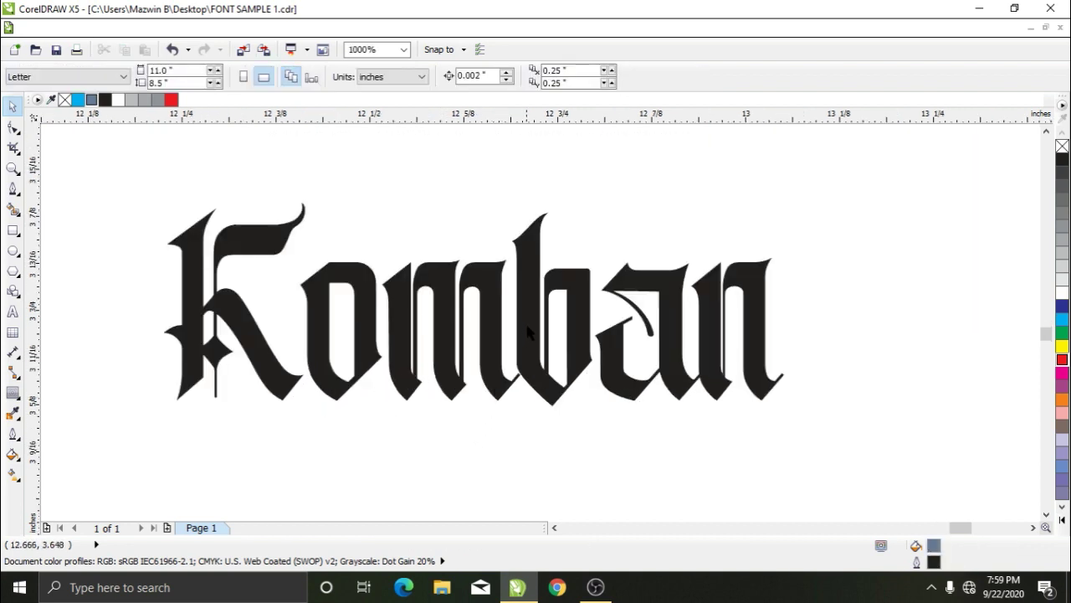
pyautogui.click(552, 352)
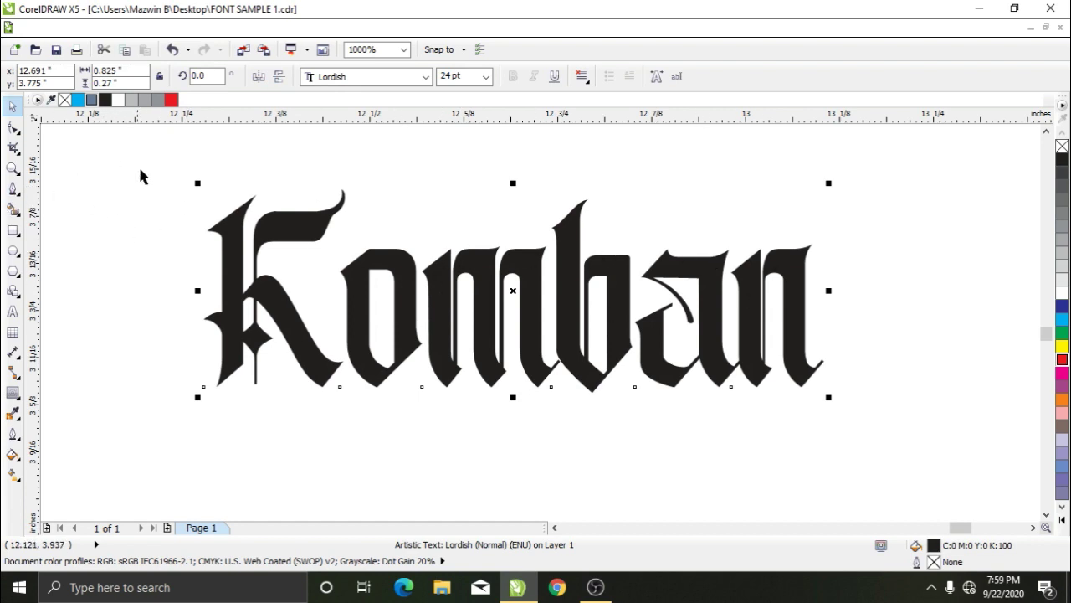
# - Draw a closed Pen tool shape about 0.93 by 0.2 inches over the lower half of Komban, with a wavy upper edge crossing the letters
pyautogui.click(13, 190)
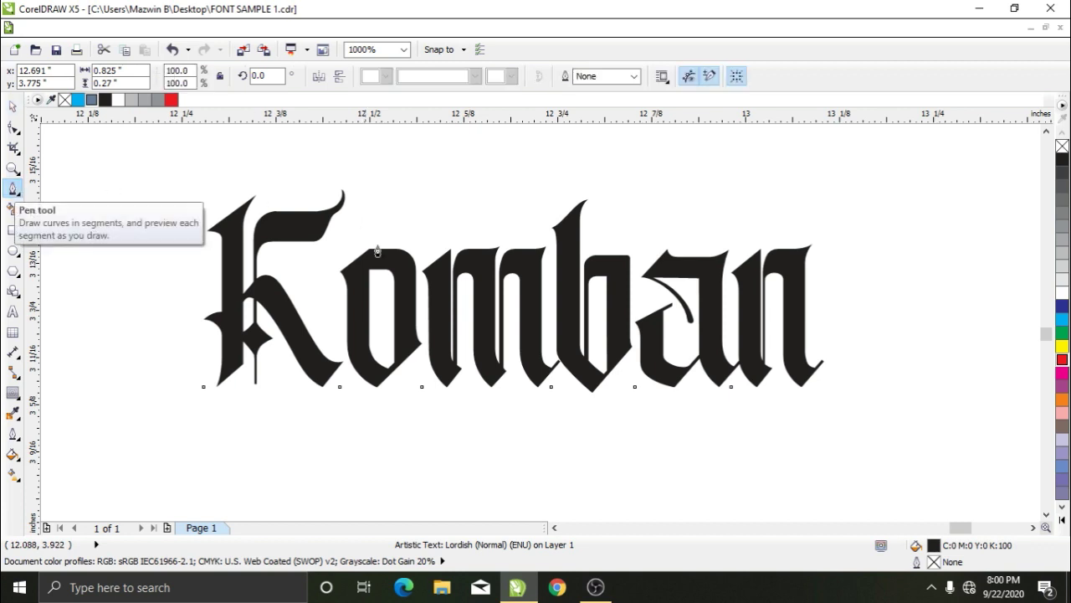
pyautogui.click(148, 323)
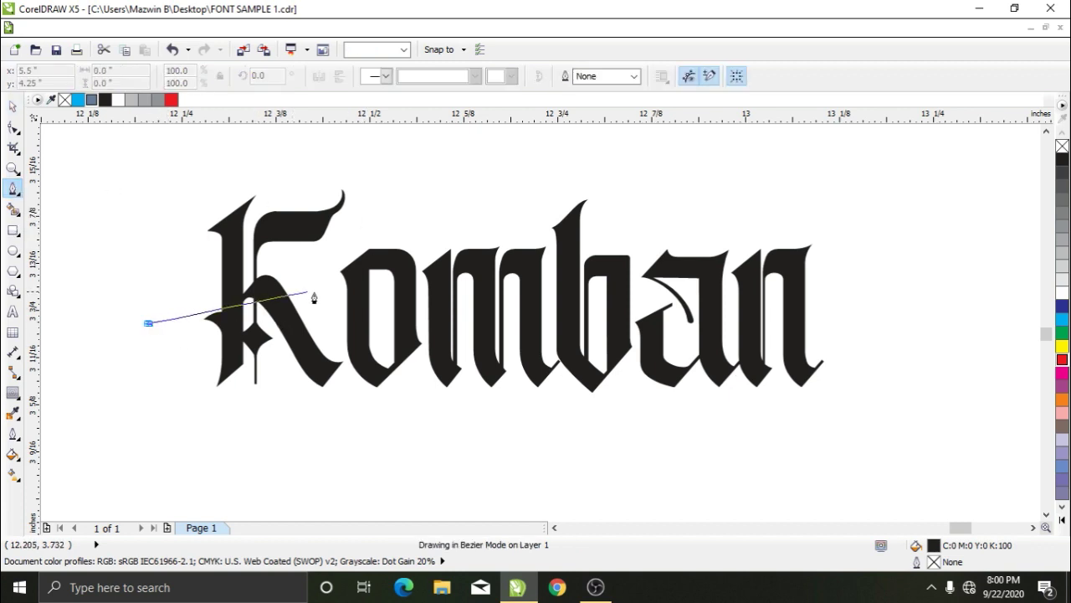
pyautogui.moveTo(518, 310); pyautogui.dragTo(738, 370)
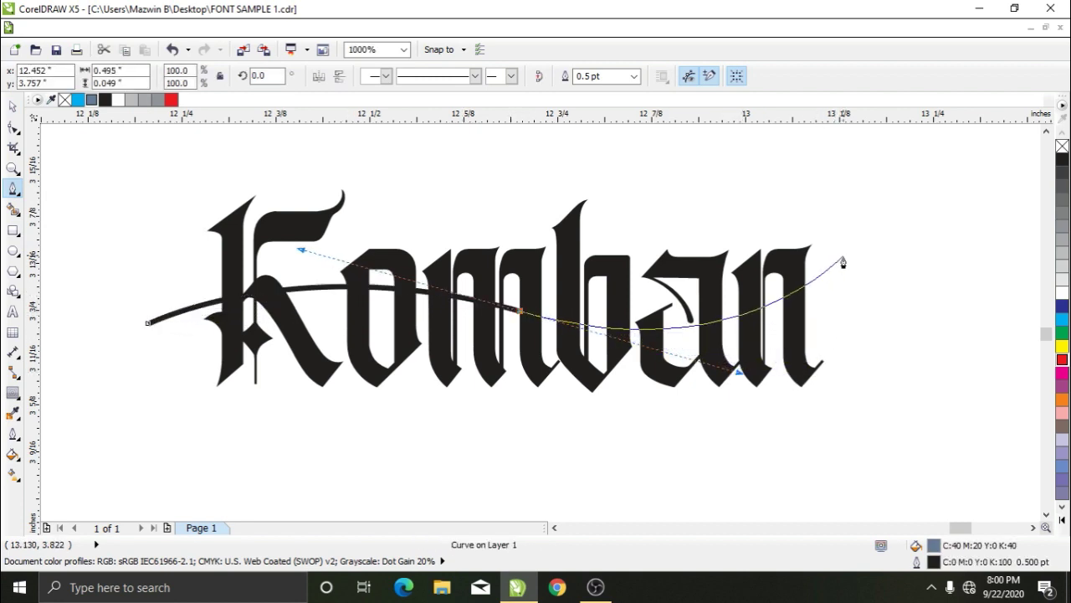
pyautogui.moveTo(846, 269); pyautogui.dragTo(846, 410)
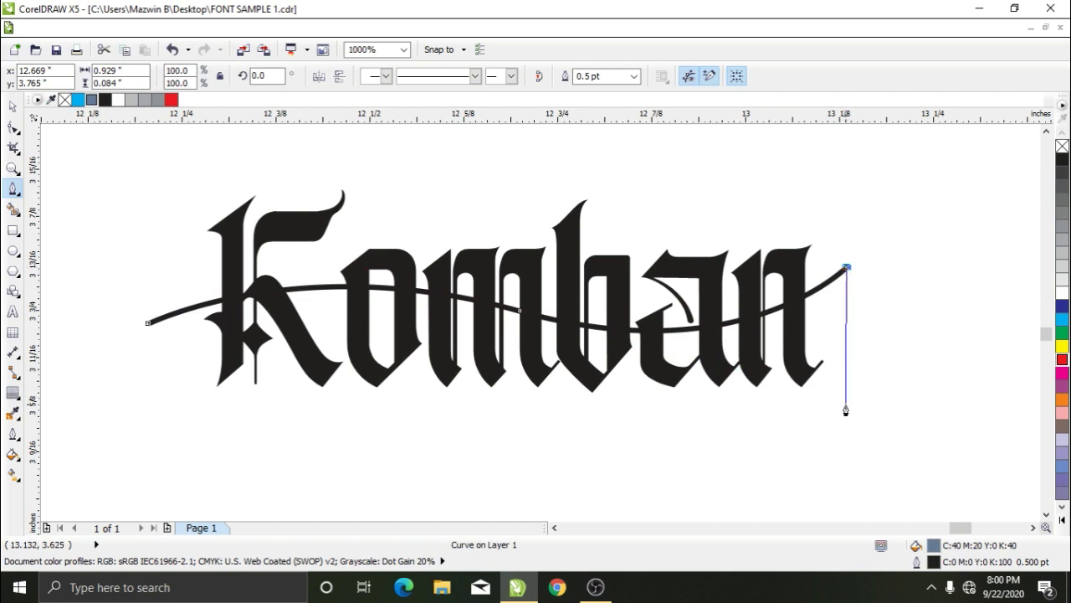
pyautogui.click(845, 405)
pyautogui.click(153, 420)
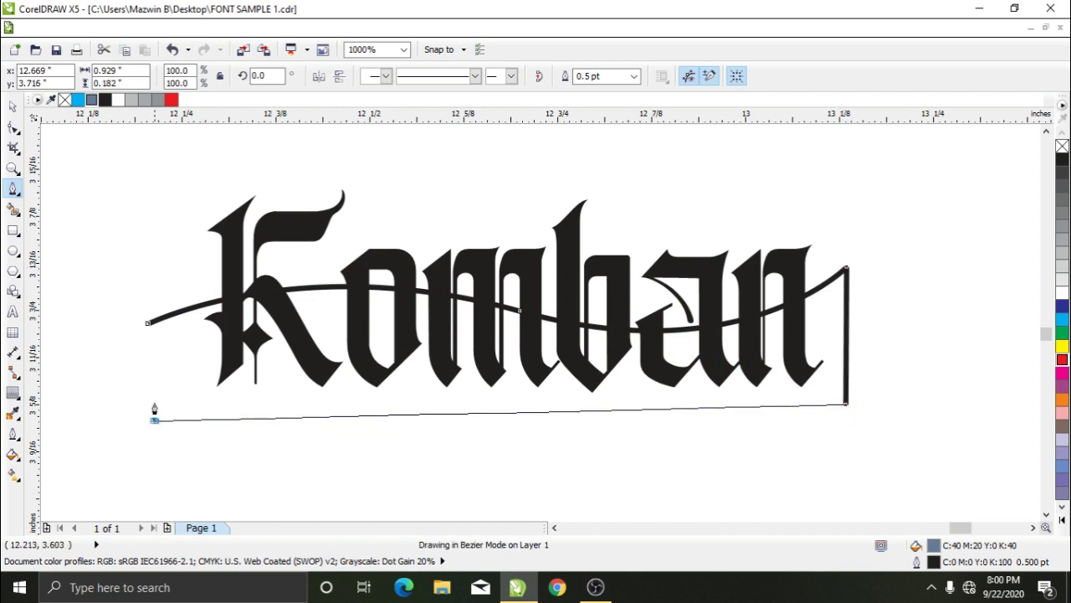
pyautogui.click(148, 324)
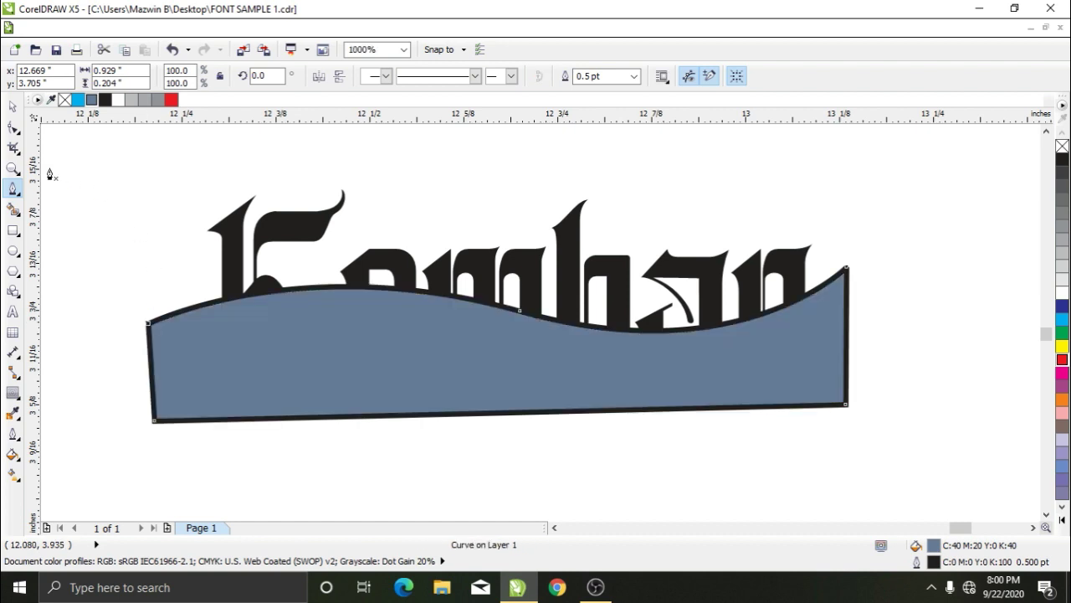
# - Remove the fill from the wavy shape and move the shape slightly downward over the lettering
pyautogui.click(11, 110)
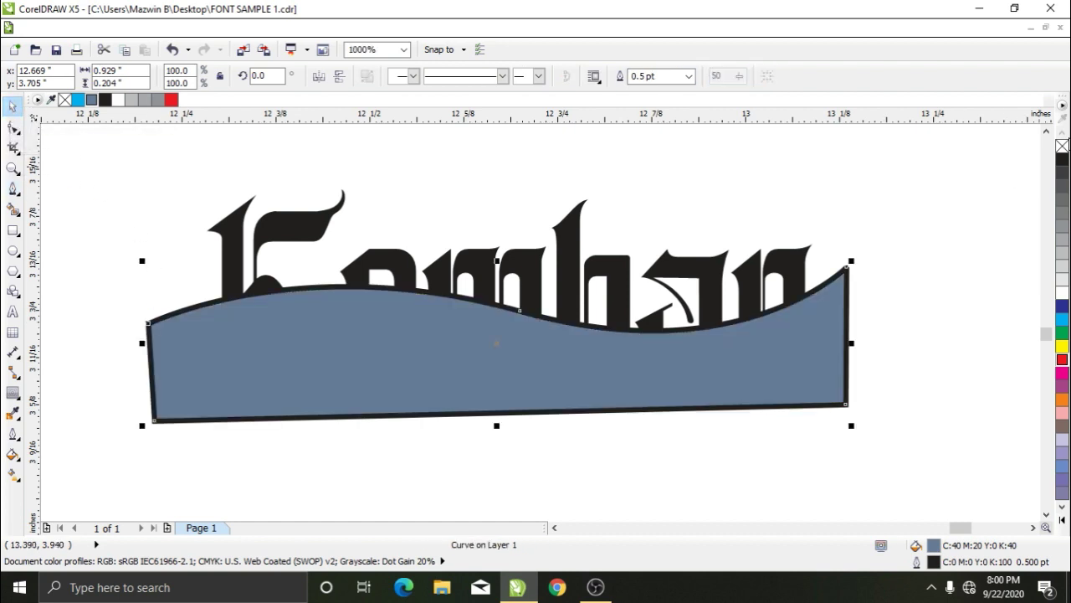
pyautogui.click(1062, 147)
pyautogui.click(937, 320)
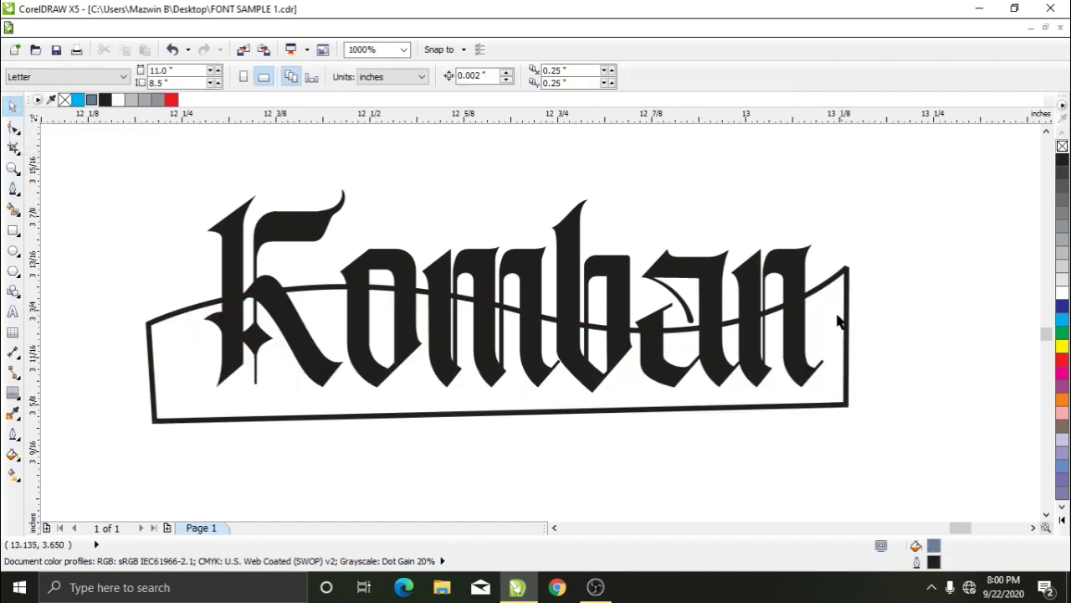
pyautogui.click(834, 313)
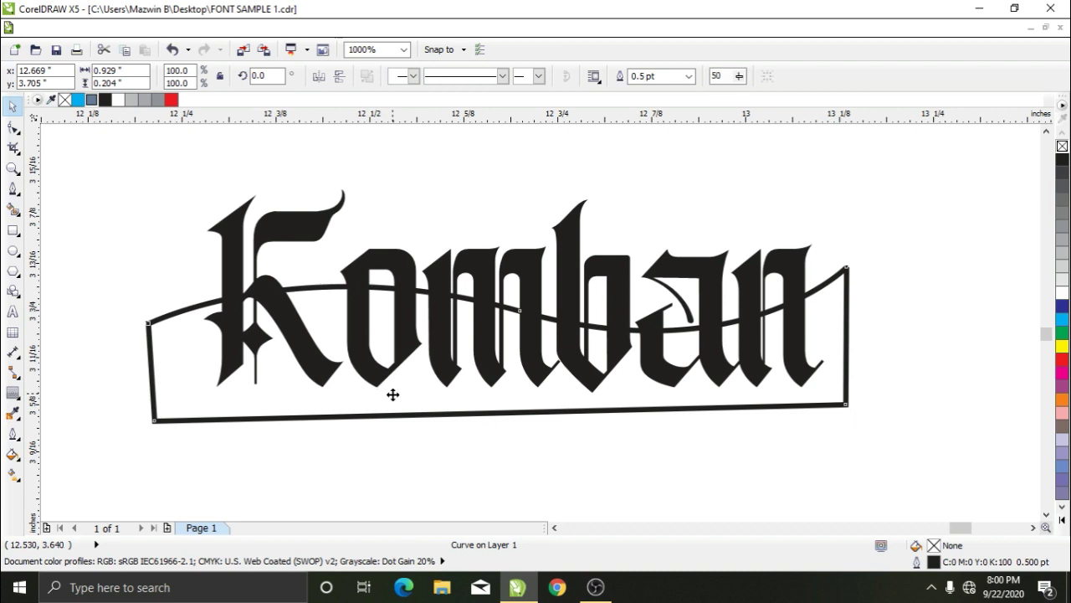
pyautogui.moveTo(392, 391); pyautogui.dragTo(393, 395)
pyautogui.click(471, 471)
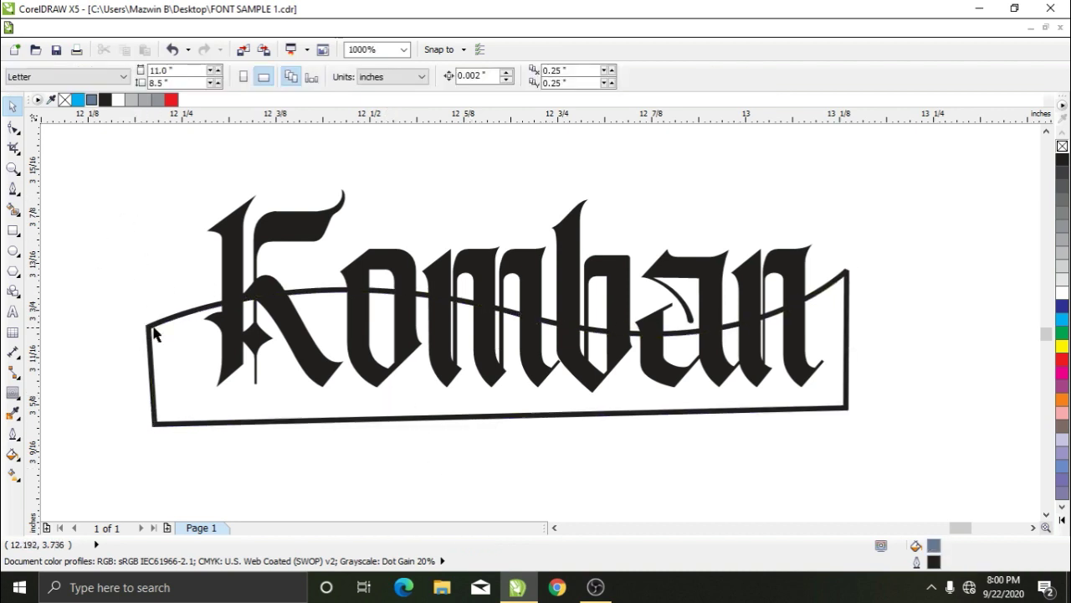
# - Smart Fill the parts of all the Komban letters below the wavy line with blue-grey and a 0.5 pt black outline
pyautogui.click(13, 210)
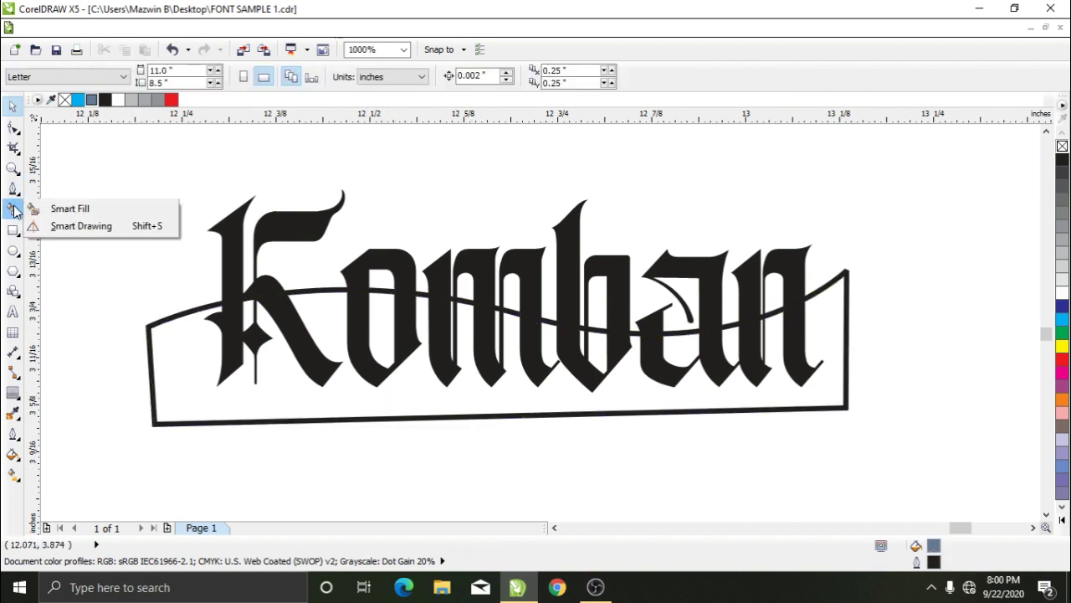
pyautogui.click(87, 209)
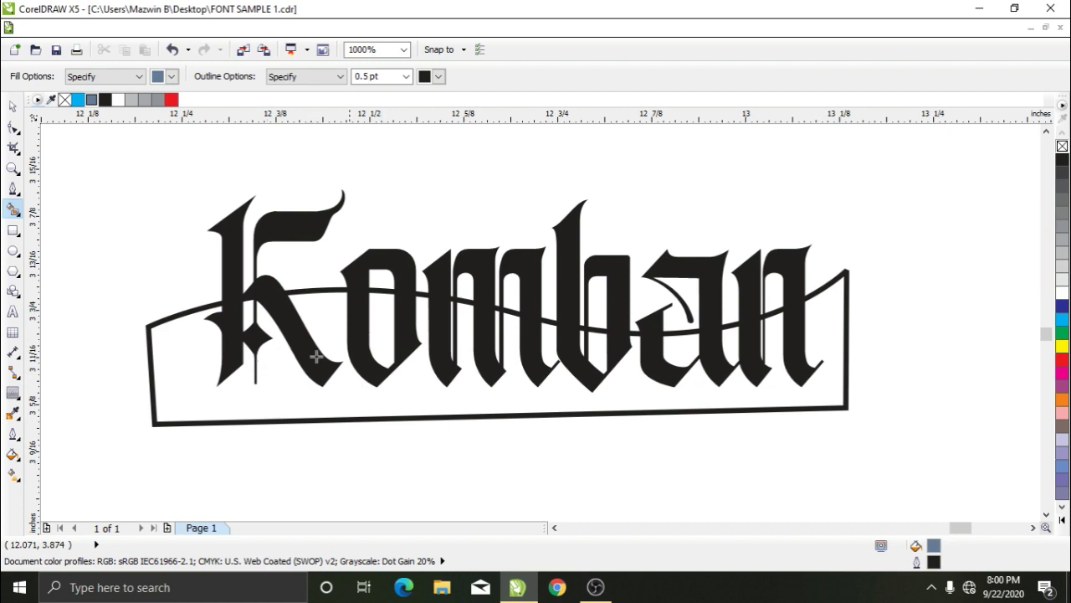
pyautogui.click(230, 344)
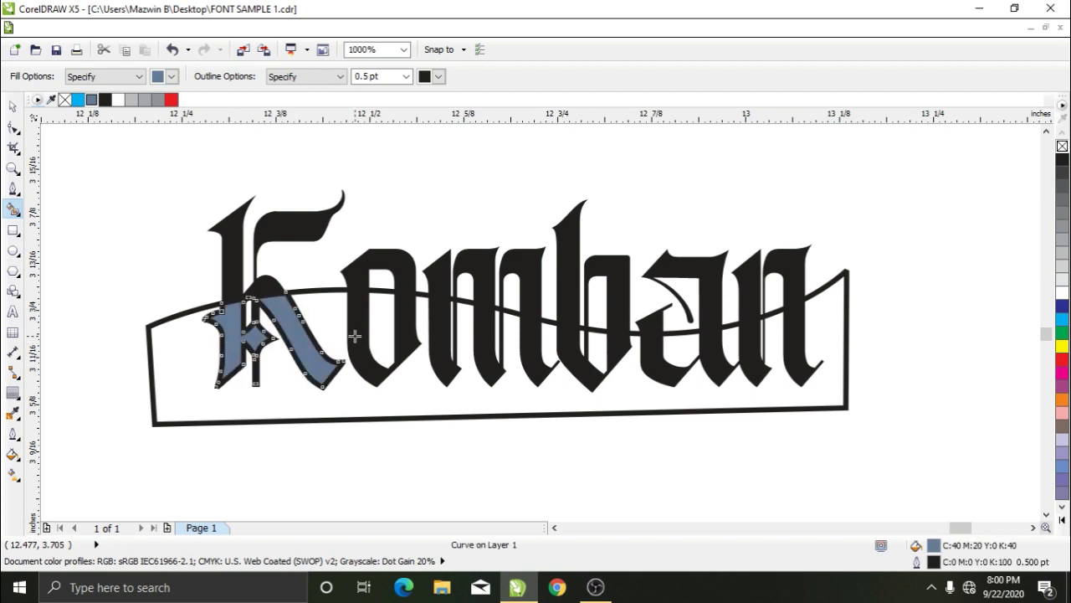
pyautogui.click(447, 368)
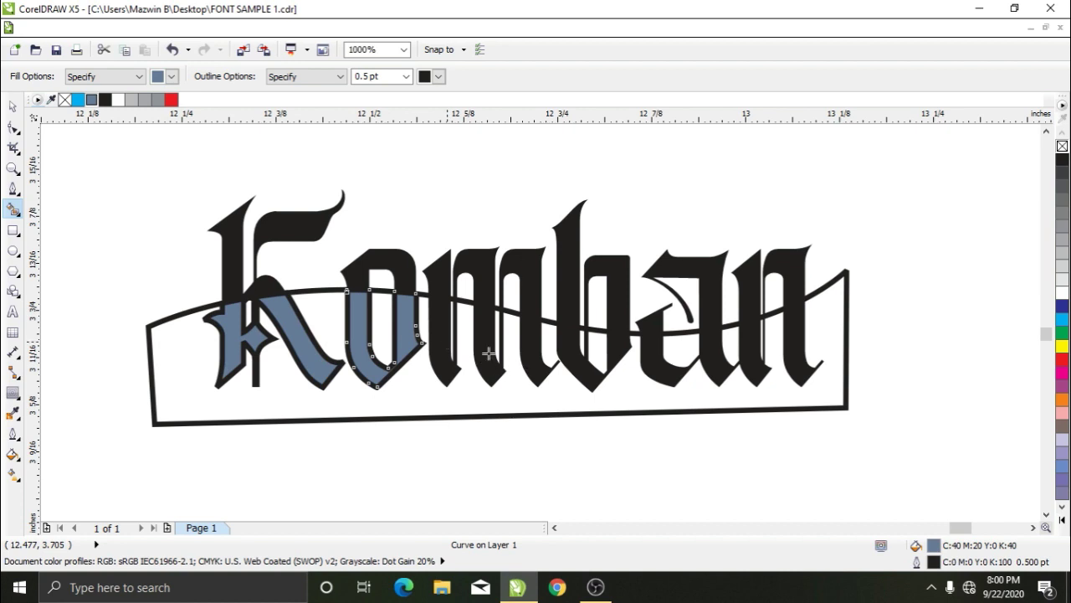
pyautogui.click(488, 353)
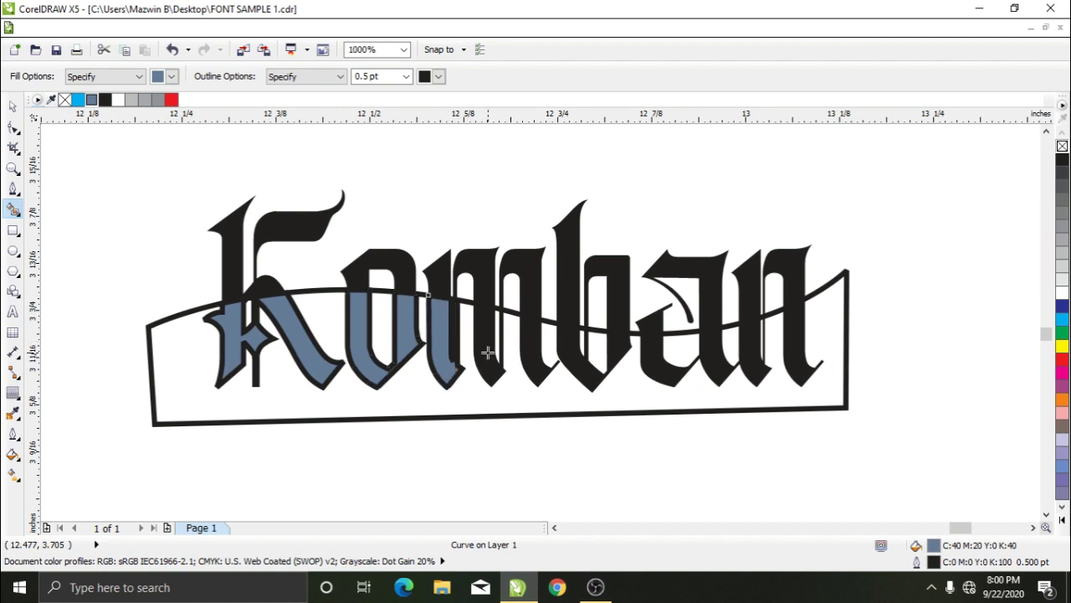
pyautogui.click(536, 355)
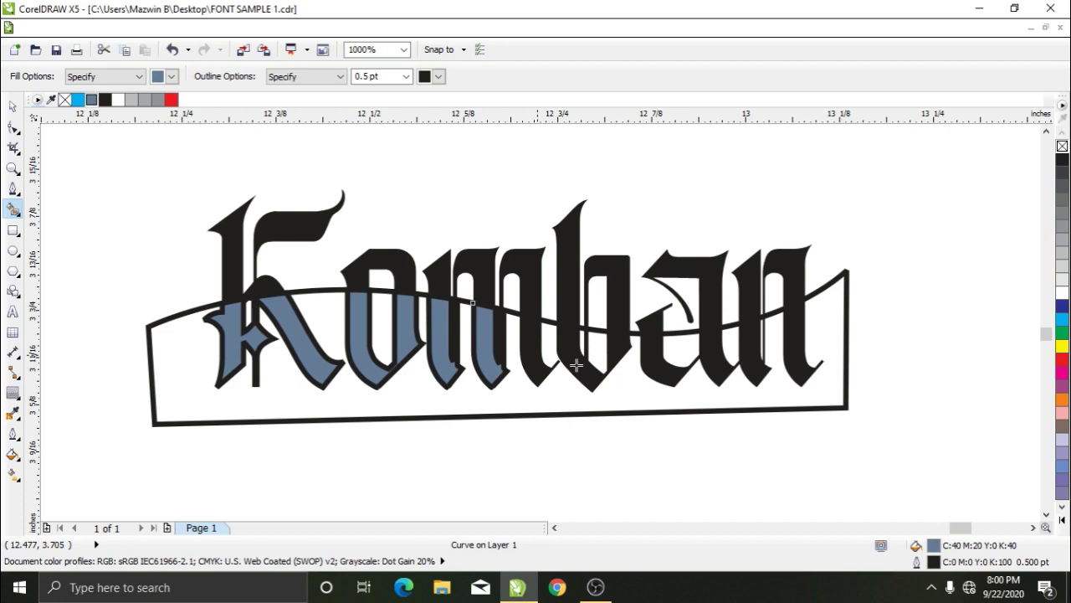
pyautogui.click(575, 365)
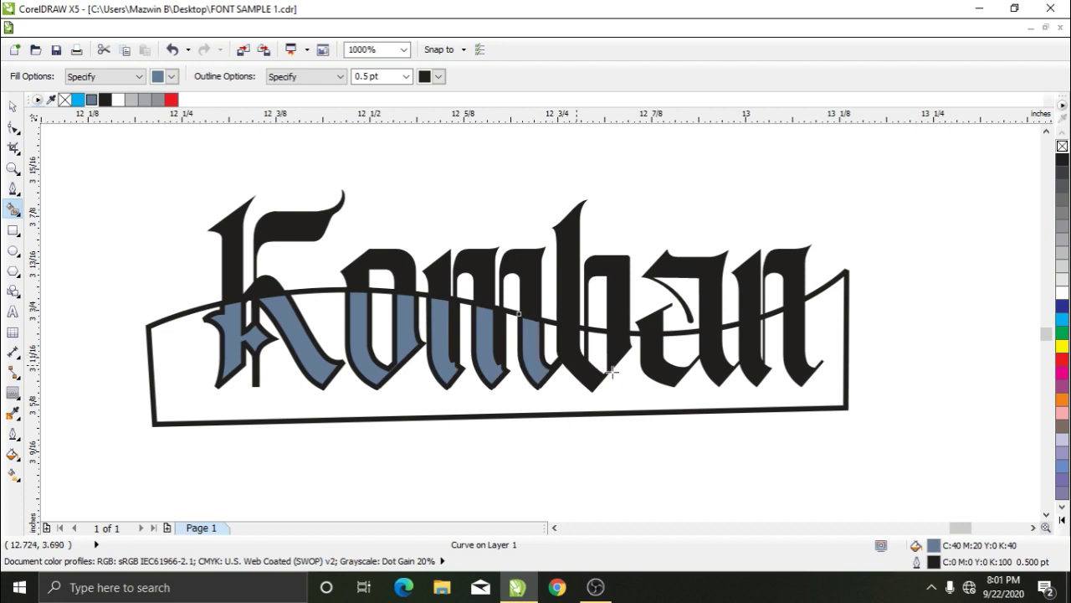
pyautogui.click(657, 362)
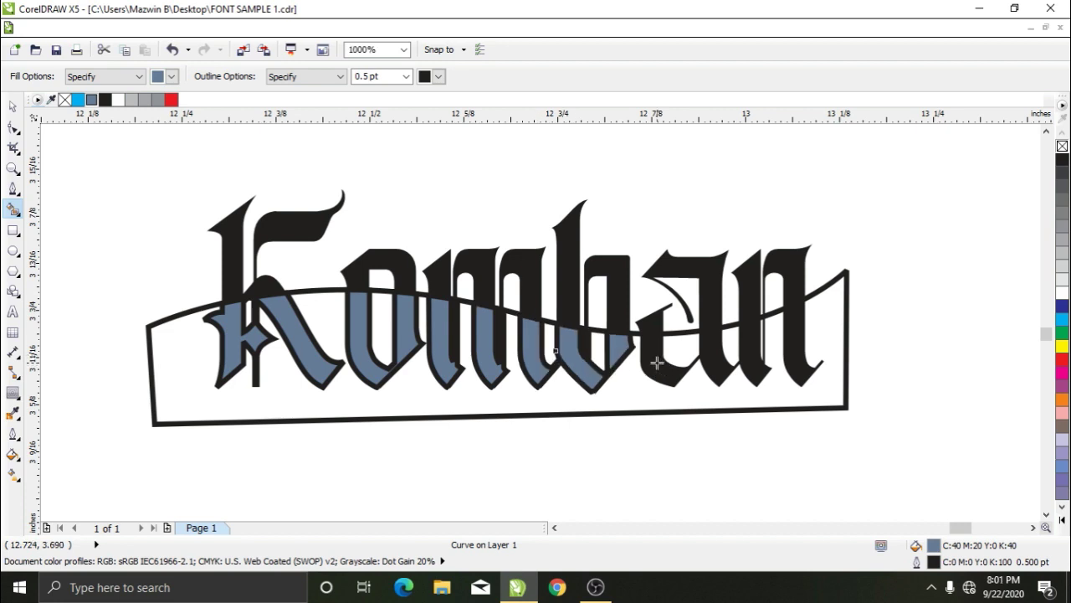
pyautogui.click(721, 370)
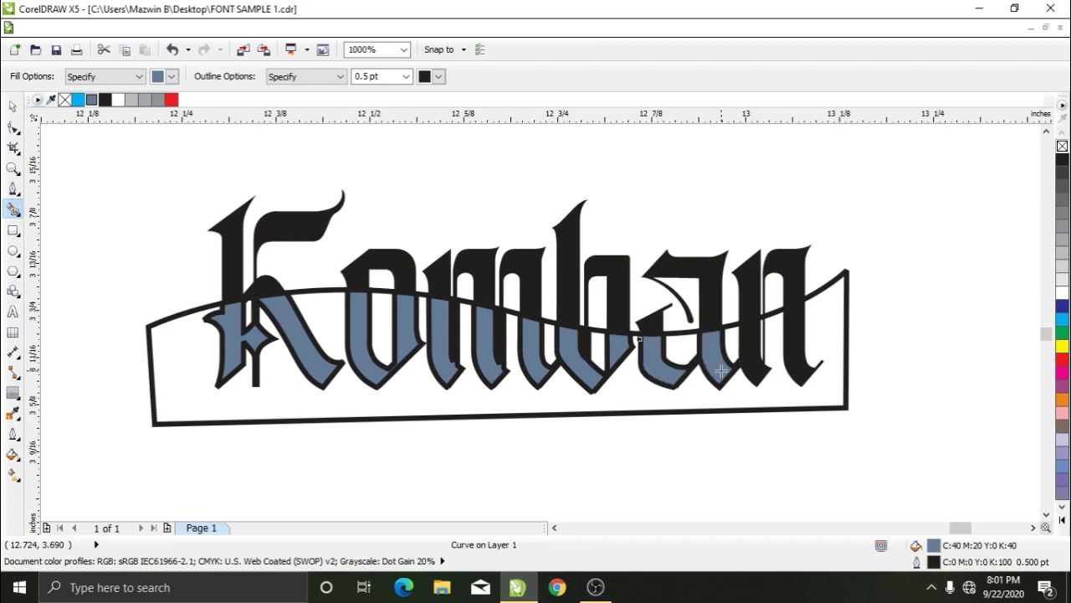
pyautogui.click(768, 368)
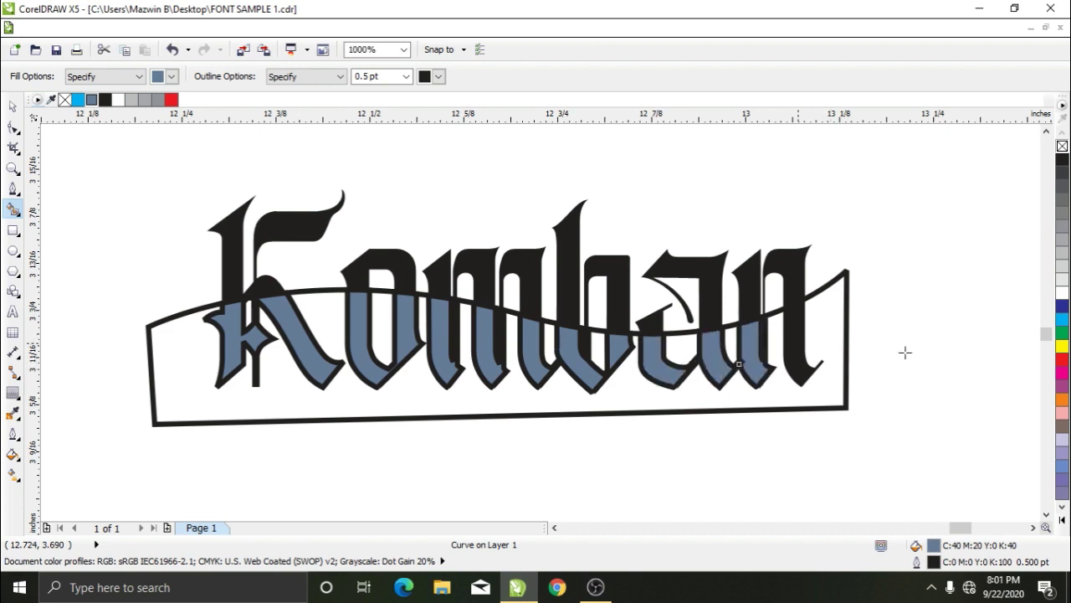
pyautogui.click(800, 352)
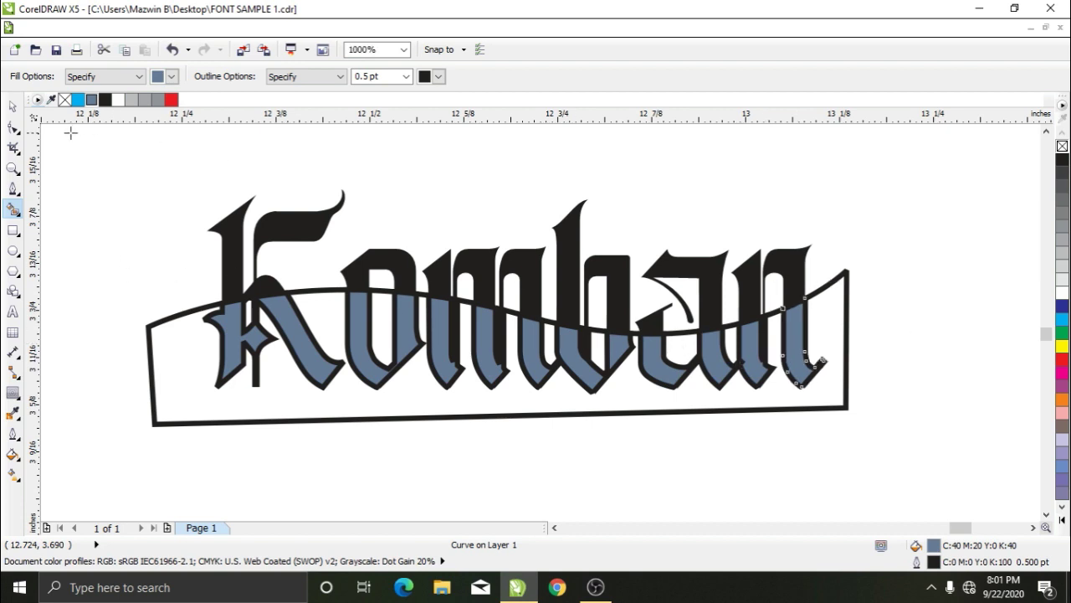
pyautogui.click(13, 107)
pyautogui.click(1030, 216)
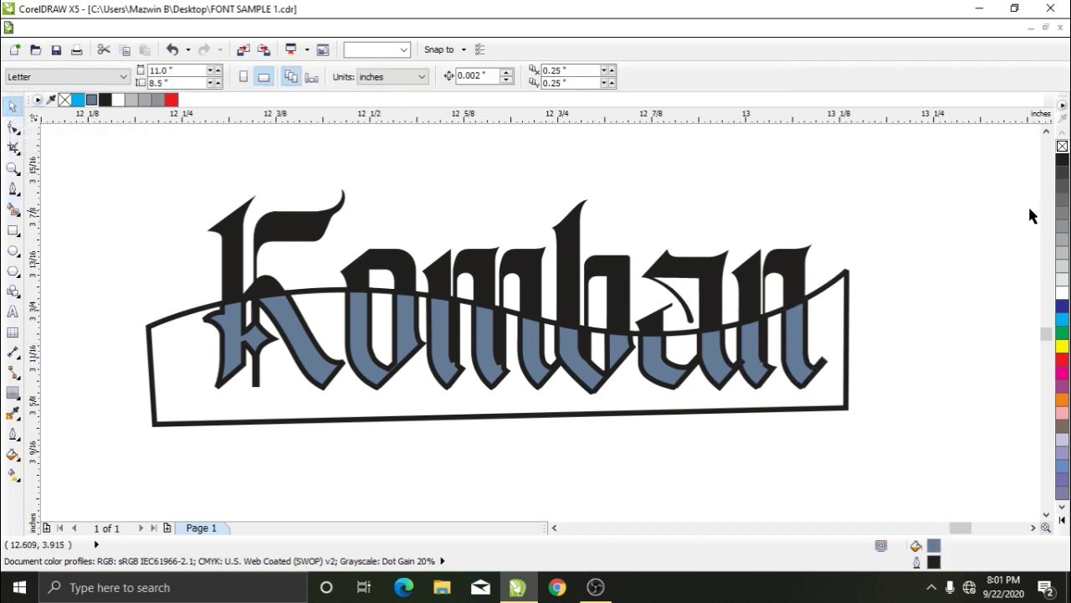
# - Try moving the filled lower piece of the K away from the lettering, and undo the move
pyautogui.click(1046, 132)
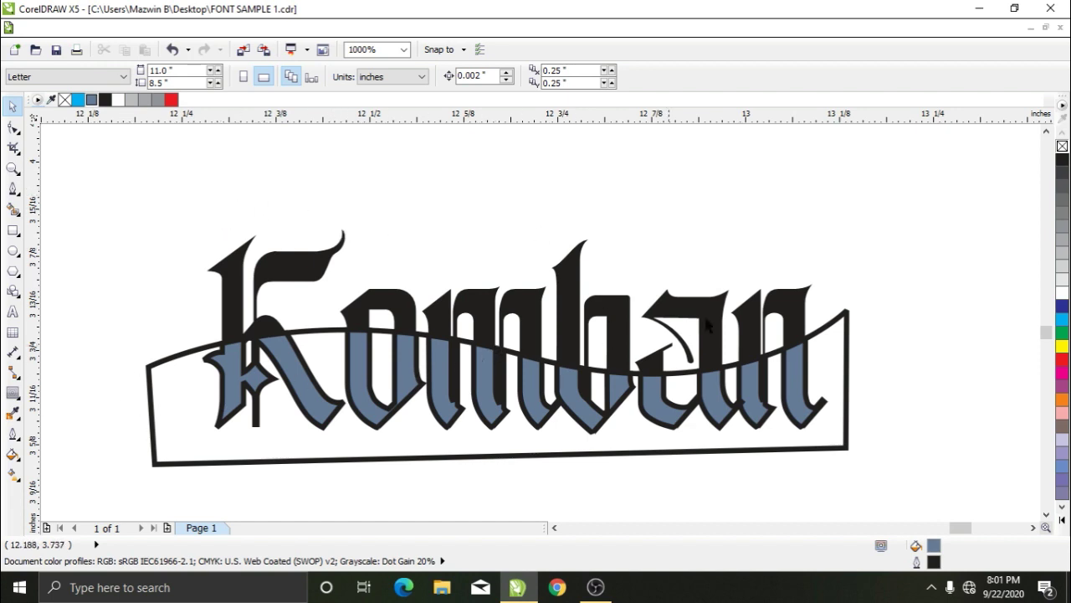
pyautogui.moveTo(236, 374); pyautogui.dragTo(108, 177)
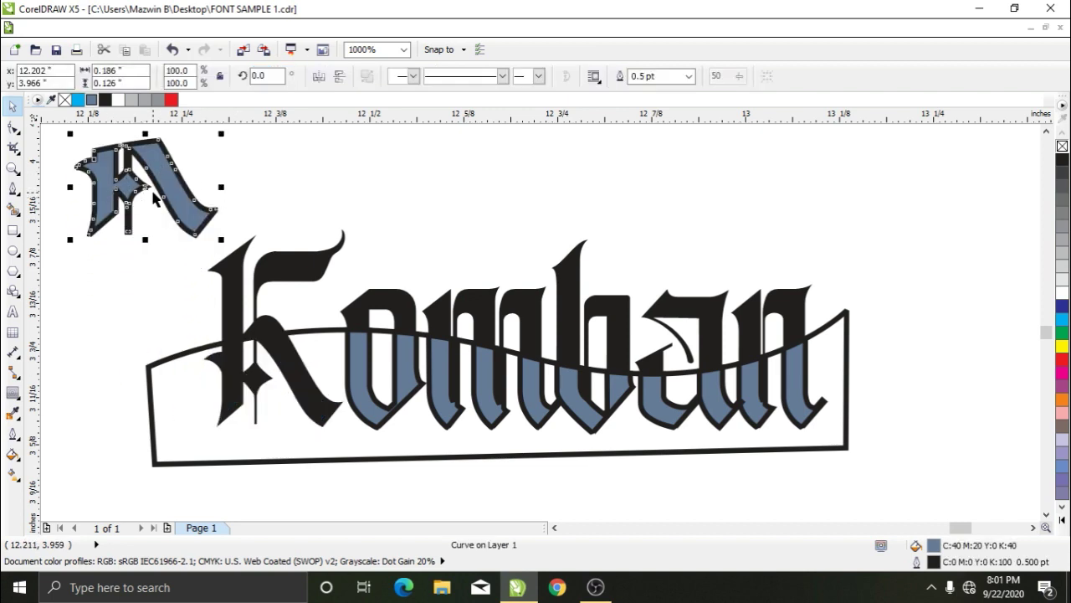
pyautogui.hotkey('ctrl', 'z')
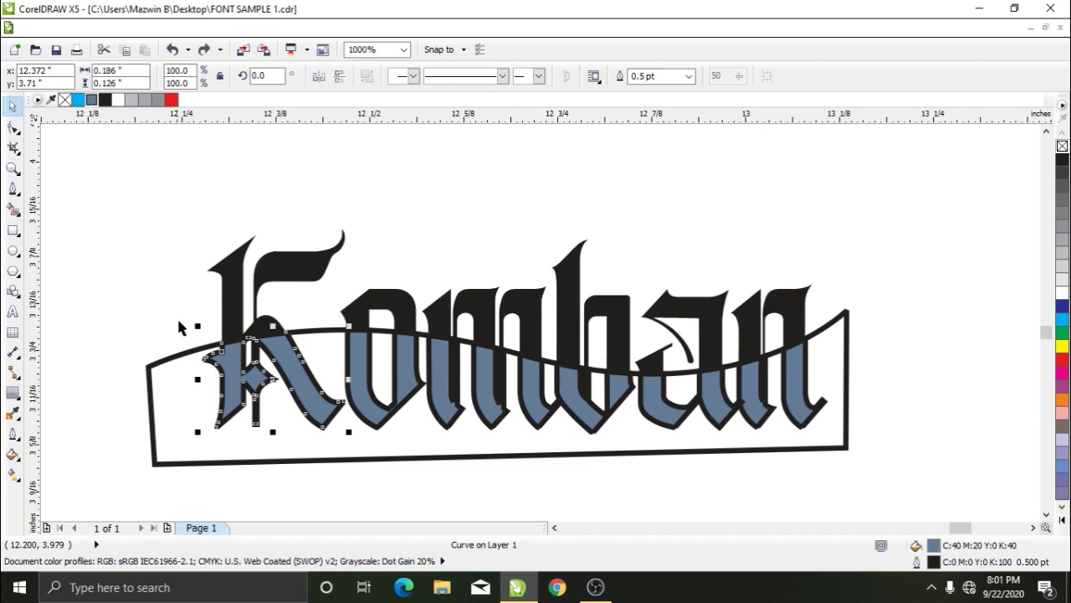
# - Remove the outline from all the blue-grey lower letter pieces together
pyautogui.moveTo(181, 316); pyautogui.dragTo(724, 428)
pyautogui.moveTo(868, 451); pyautogui.dragTo(872, 430)
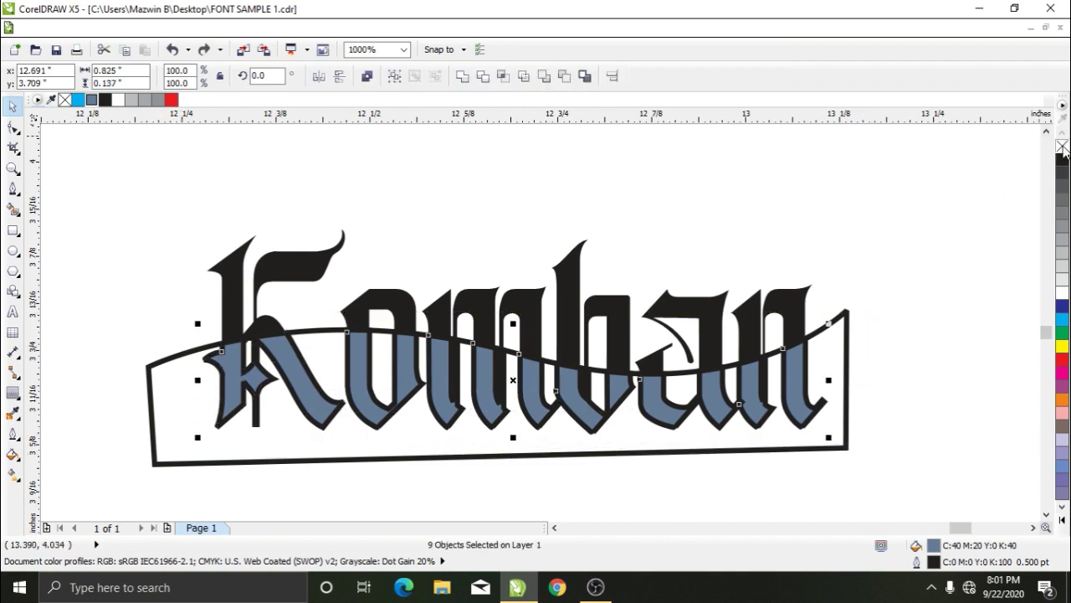
pyautogui.rightClick(1063, 149)
# - Delete the wavy-edged outline shape that crosses the Komban lettering
pyautogui.click(844, 392)
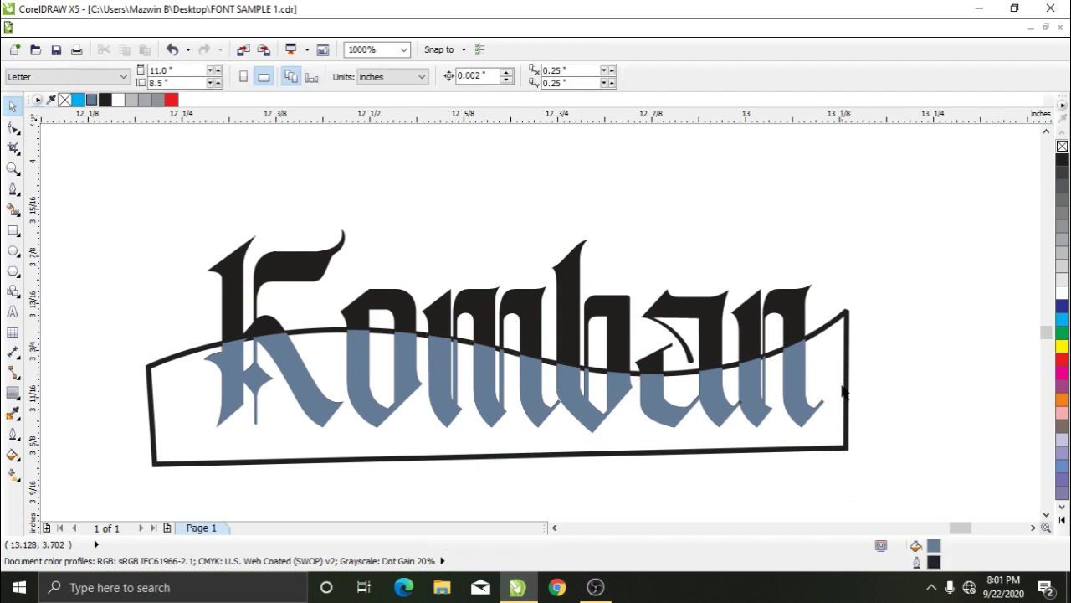
pyautogui.click(834, 354)
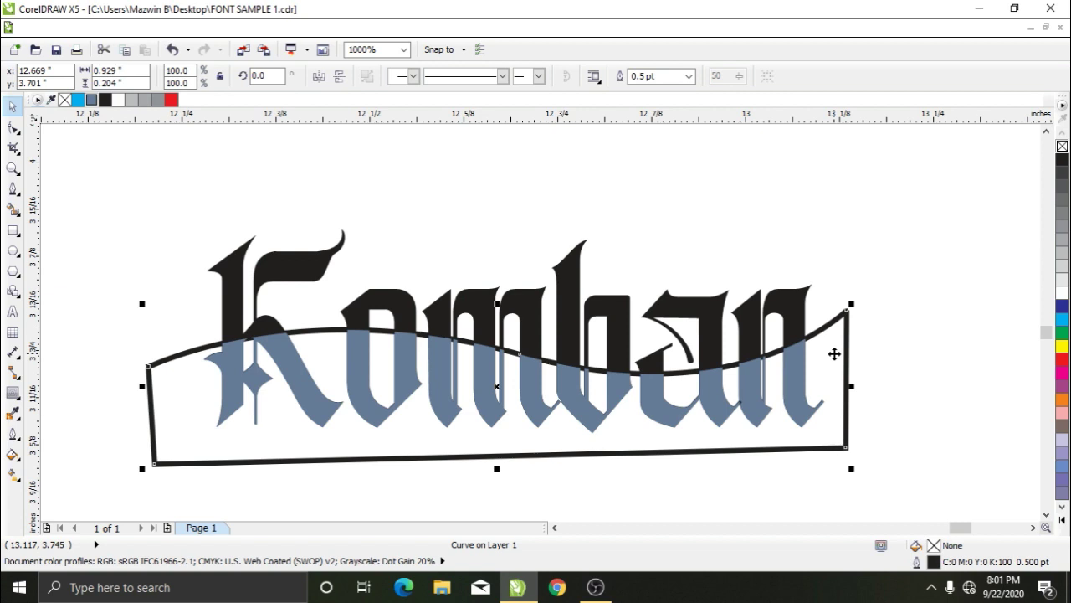
pyautogui.press('Delete')
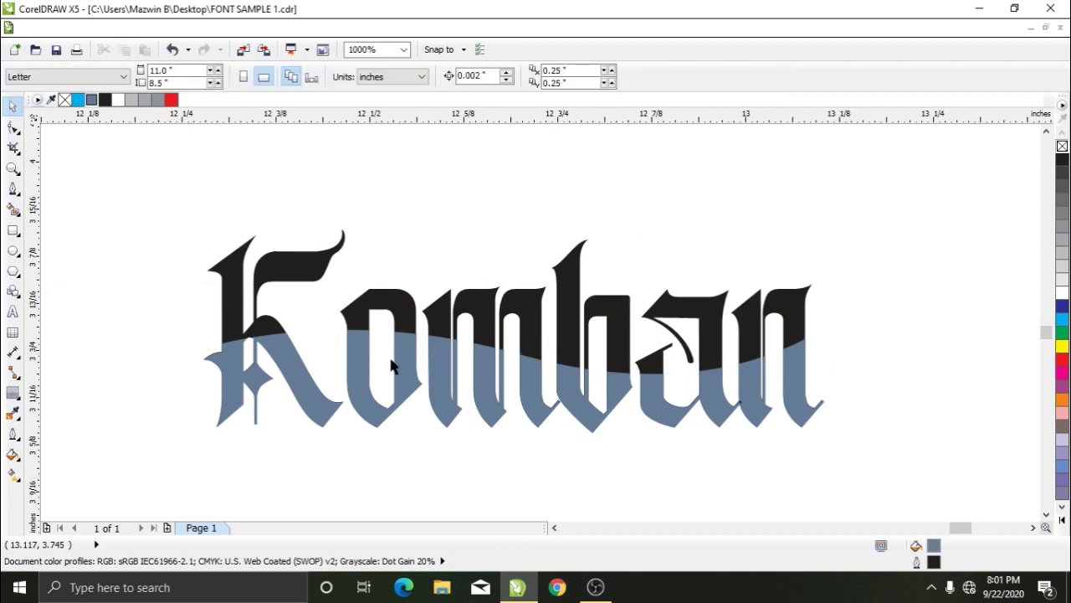
# - Fill the original black Komban text with white
pyautogui.click(311, 269)
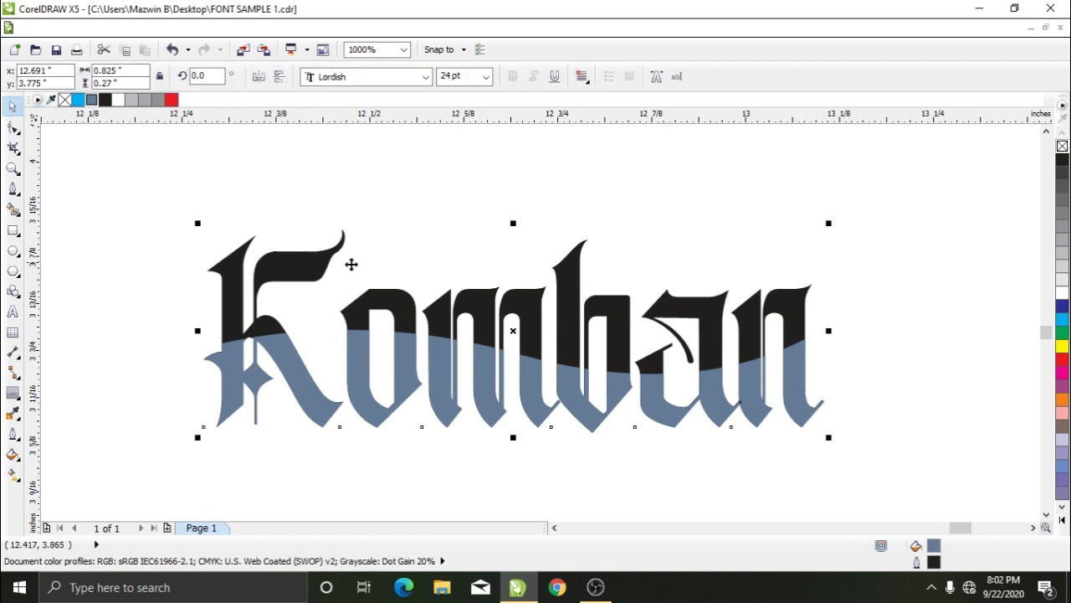
pyautogui.click(1062, 293)
pyautogui.click(832, 324)
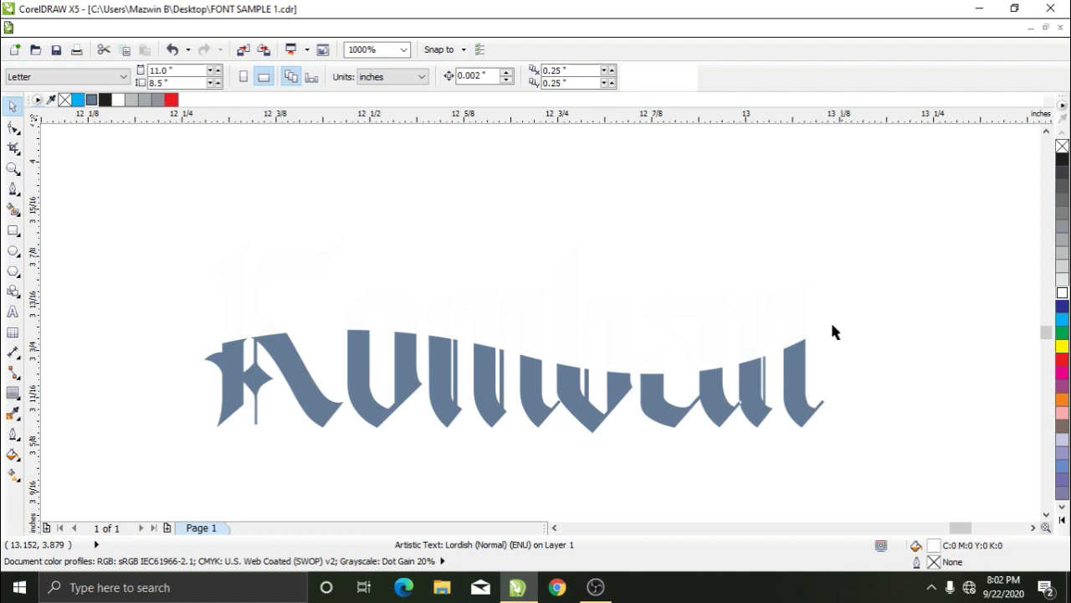
# - Recolour all the blue-grey lower letter pieces with a medium grey fill
pyautogui.click(799, 382)
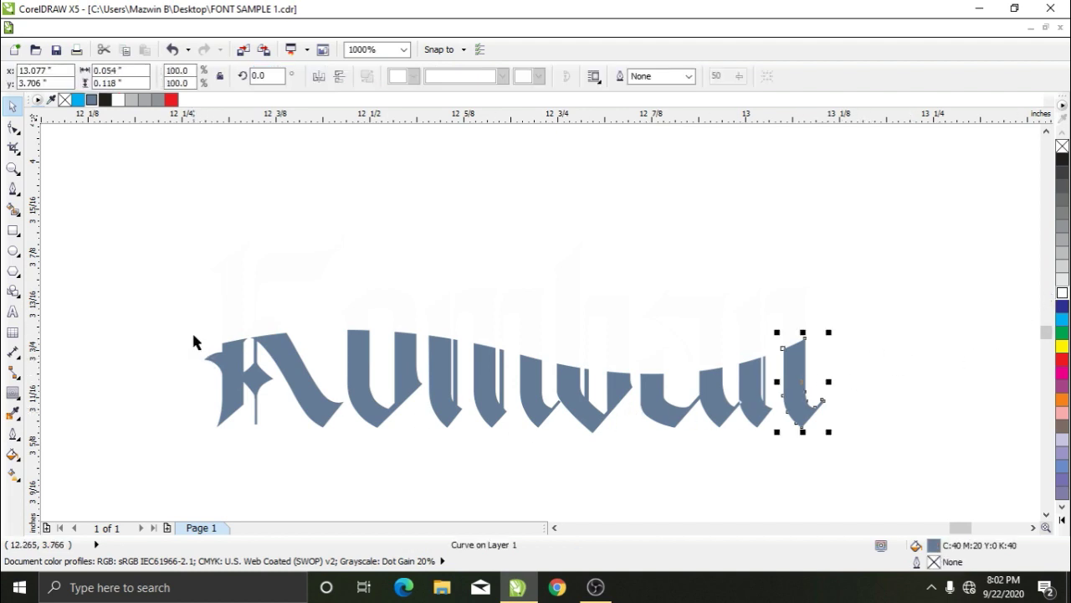
pyautogui.moveTo(181, 315); pyautogui.dragTo(904, 453)
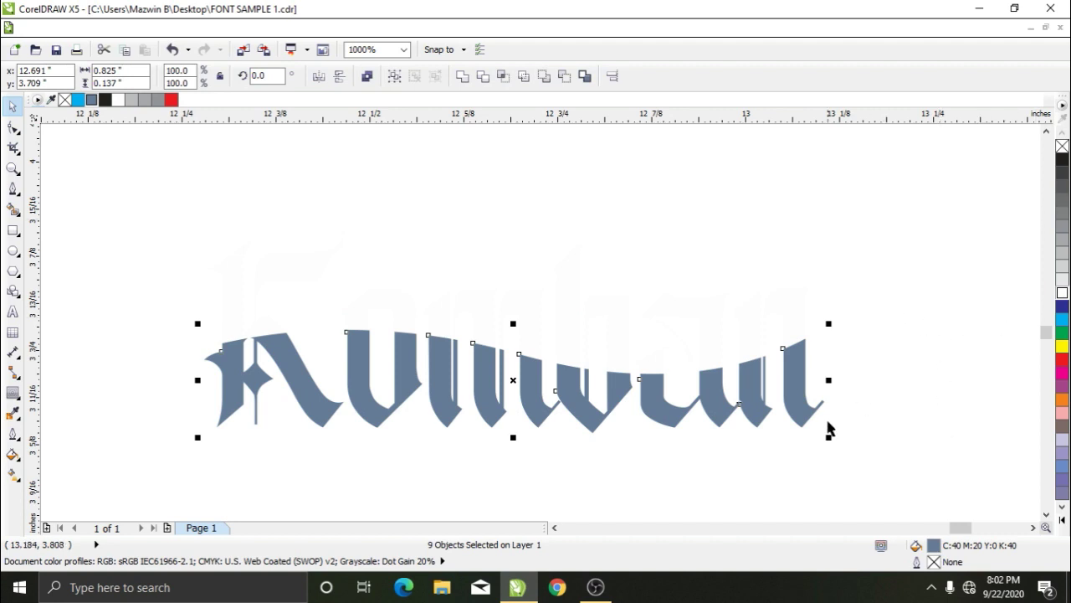
pyautogui.click(1062, 241)
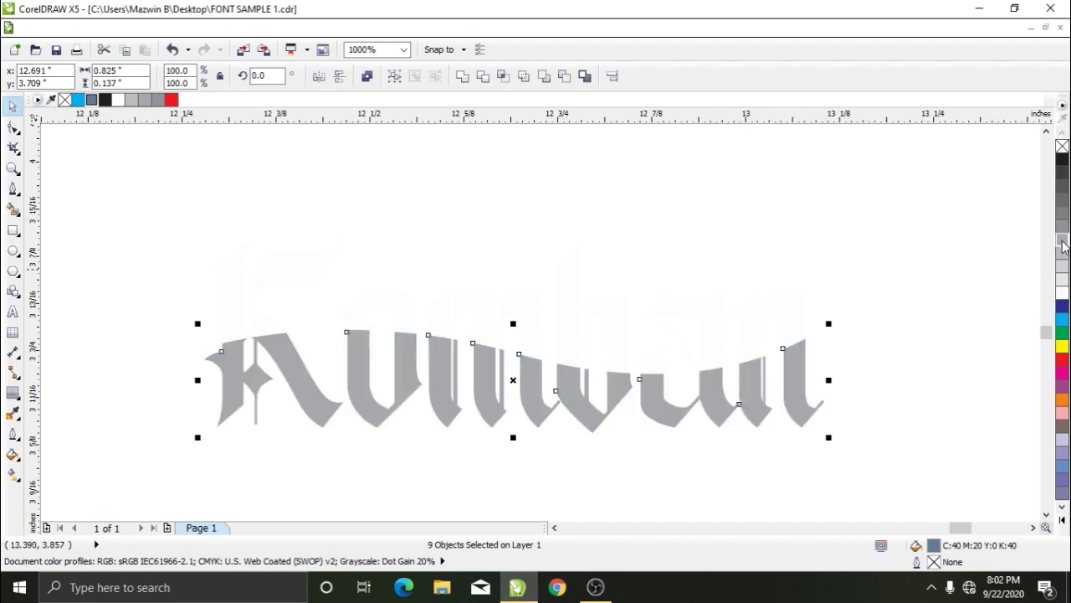
# - Draw a rectangle about 1.26 by 0.47 inches around the lettering, fill it black and send it behind the lettering
pyautogui.click(13, 231)
pyautogui.moveTo(65, 150); pyautogui.dragTo(1016, 502)
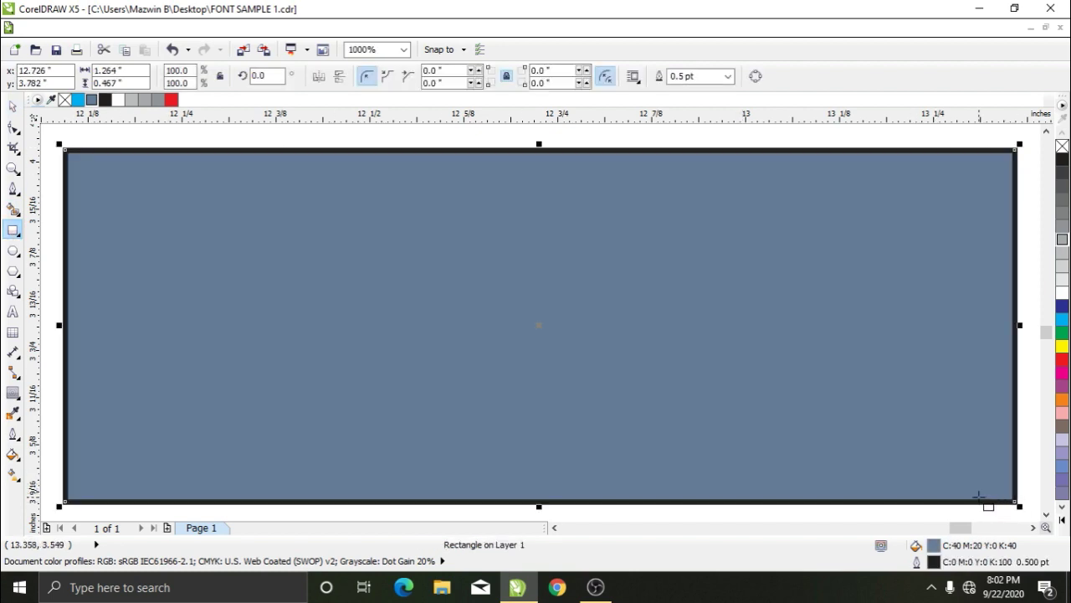
pyautogui.click(1061, 161)
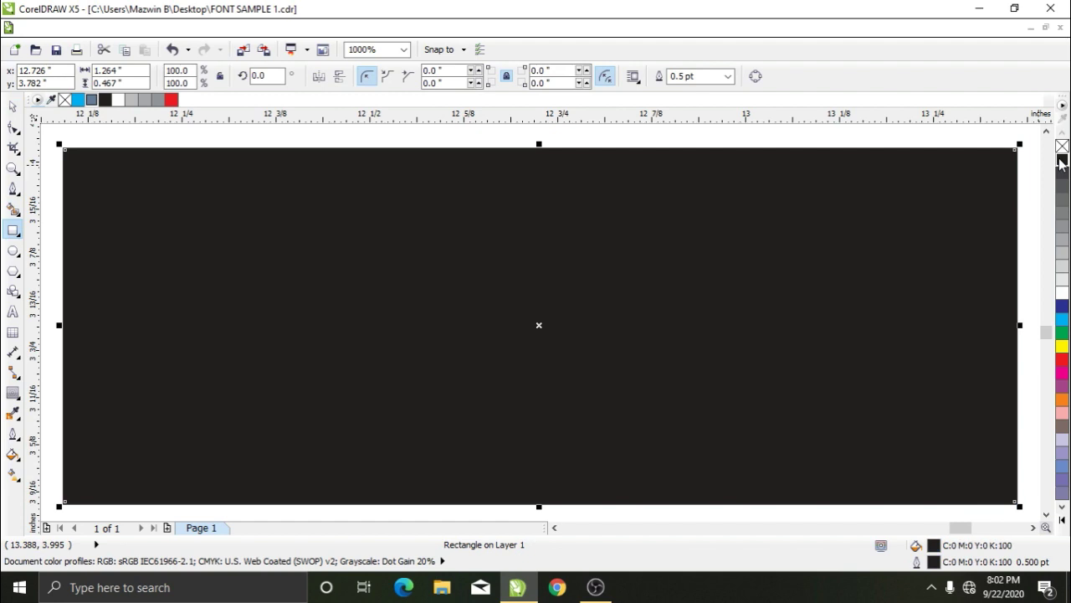
pyautogui.hotkey('shift', 'pagedown')
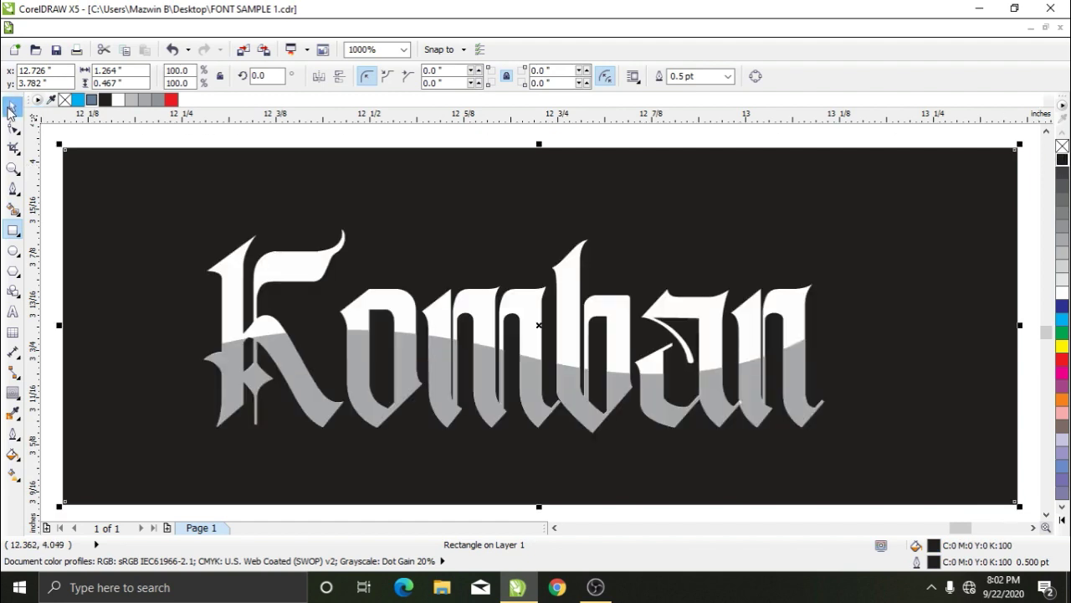
pyautogui.click(11, 106)
pyautogui.click(510, 146)
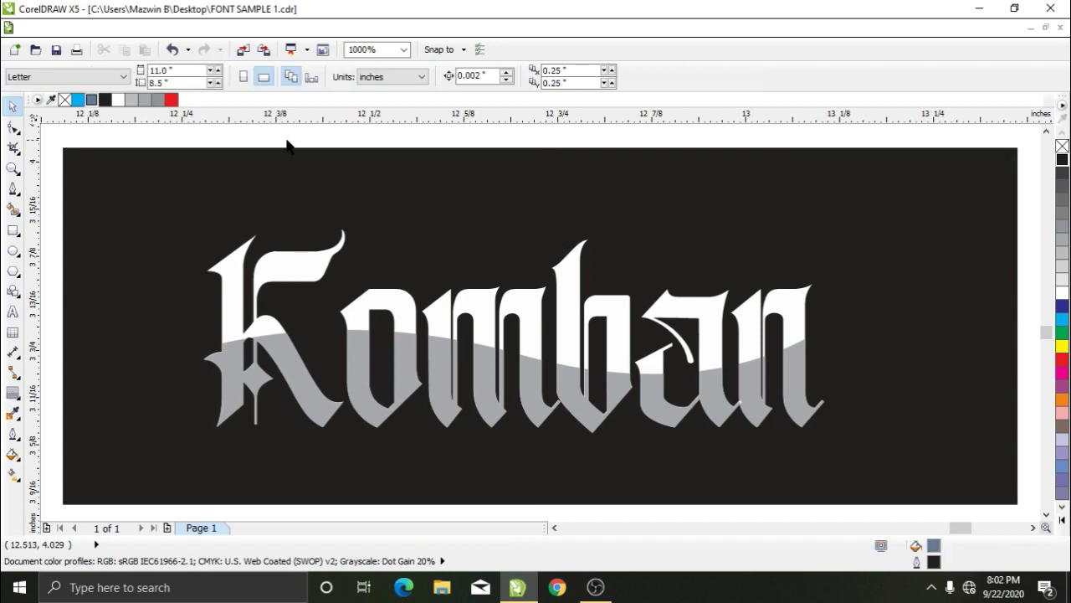
# - Apply a one-step red outside contour with a 0.051-inch offset to the white Komban text
pyautogui.moveTo(178, 133); pyautogui.dragTo(845, 451)
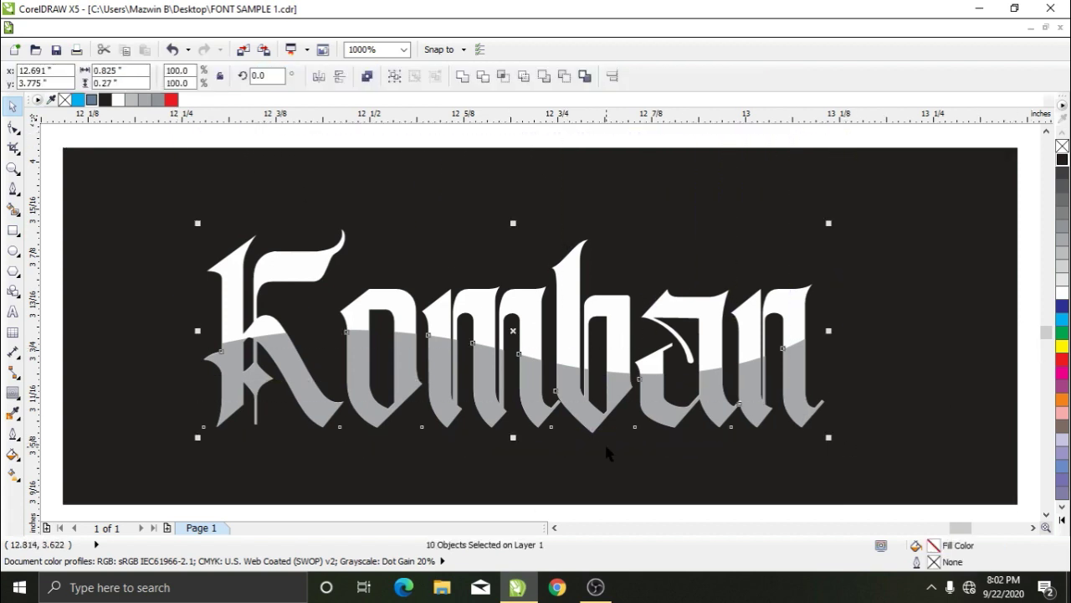
pyautogui.click(409, 124)
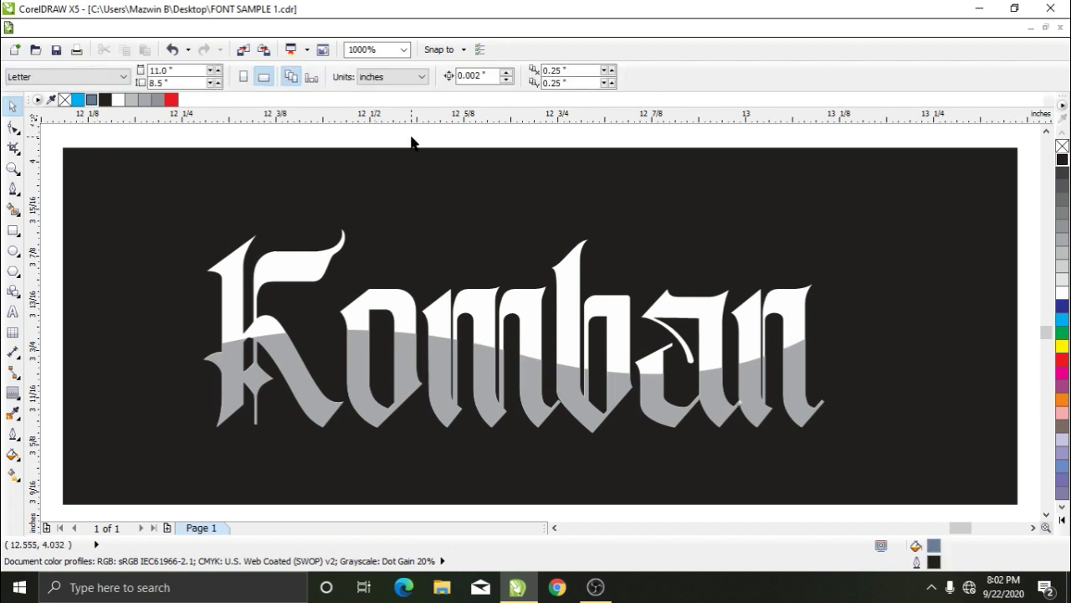
pyautogui.click(315, 259)
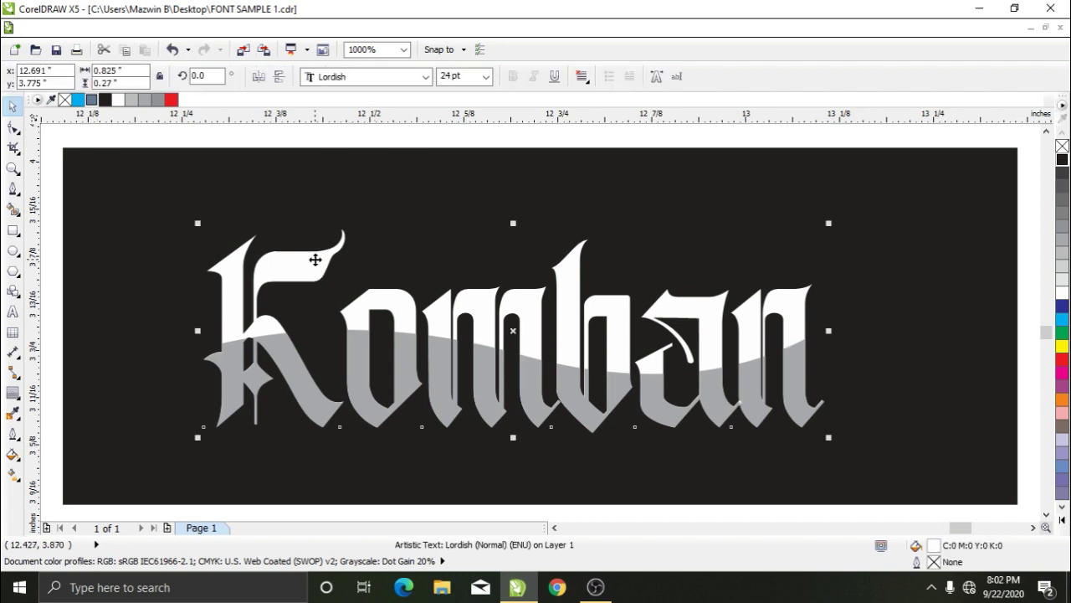
pyautogui.click(14, 392)
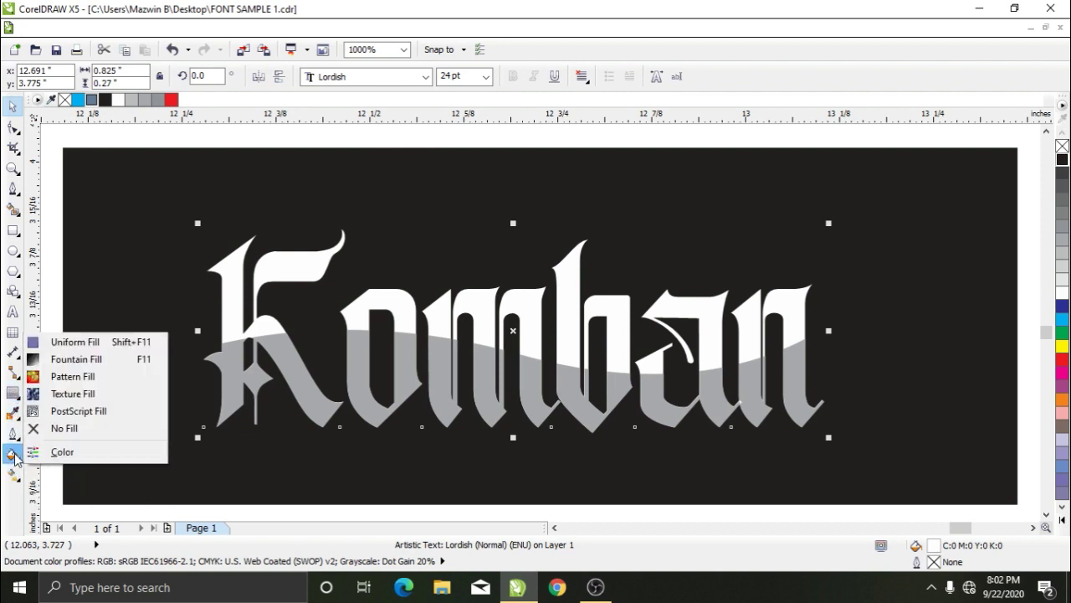
pyautogui.moveTo(14, 438)
pyautogui.moveTo(12, 392)
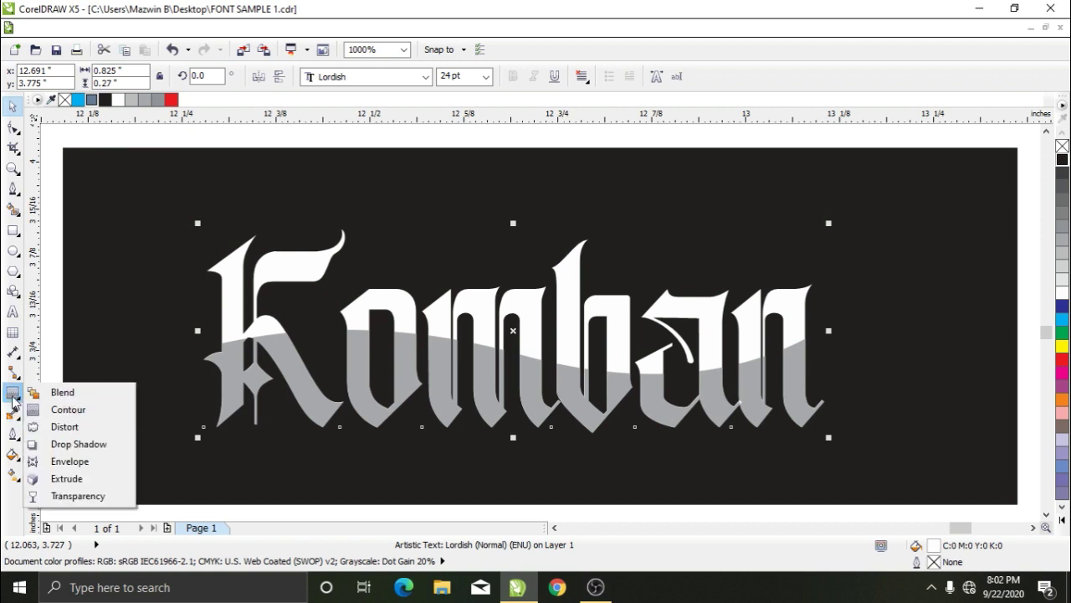
pyautogui.click(68, 409)
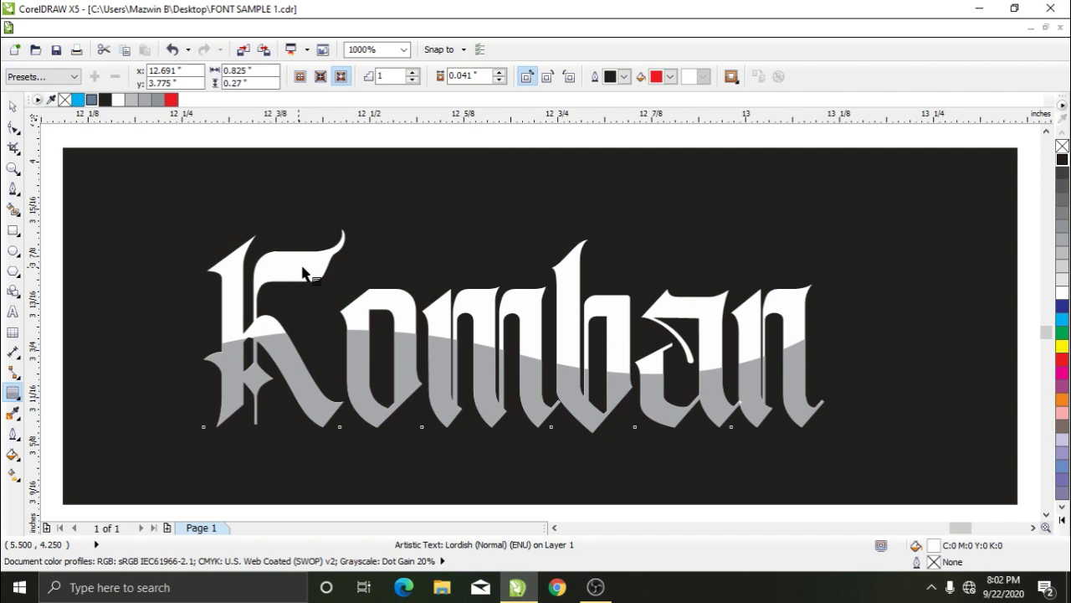
pyautogui.click(499, 73)
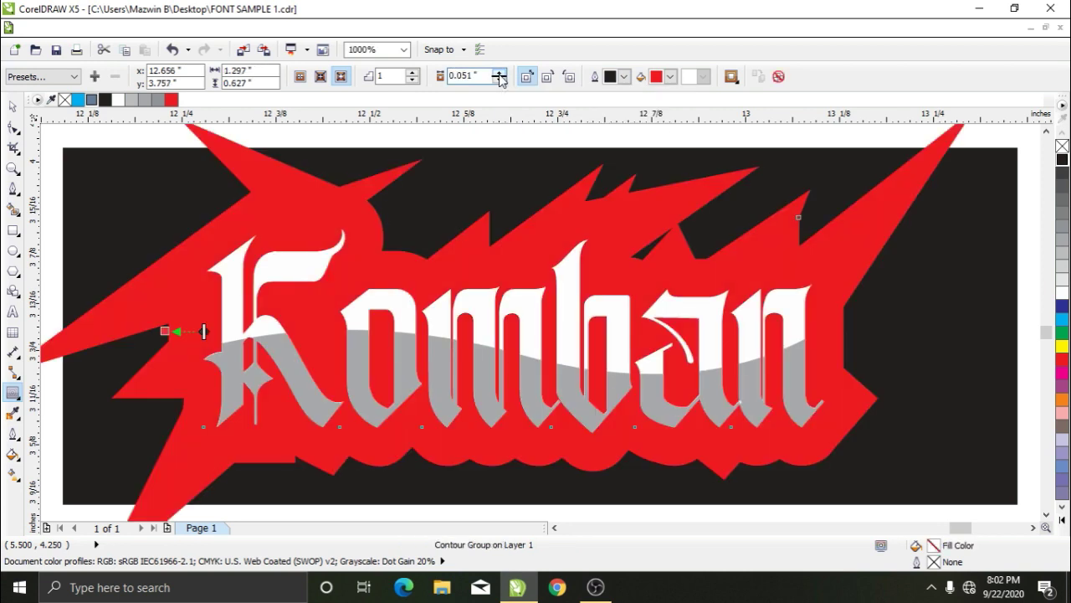
# - Reduce the red contour's offset around the white text to 0.006 inches
pyautogui.click(500, 81)
pyautogui.click(500, 81)
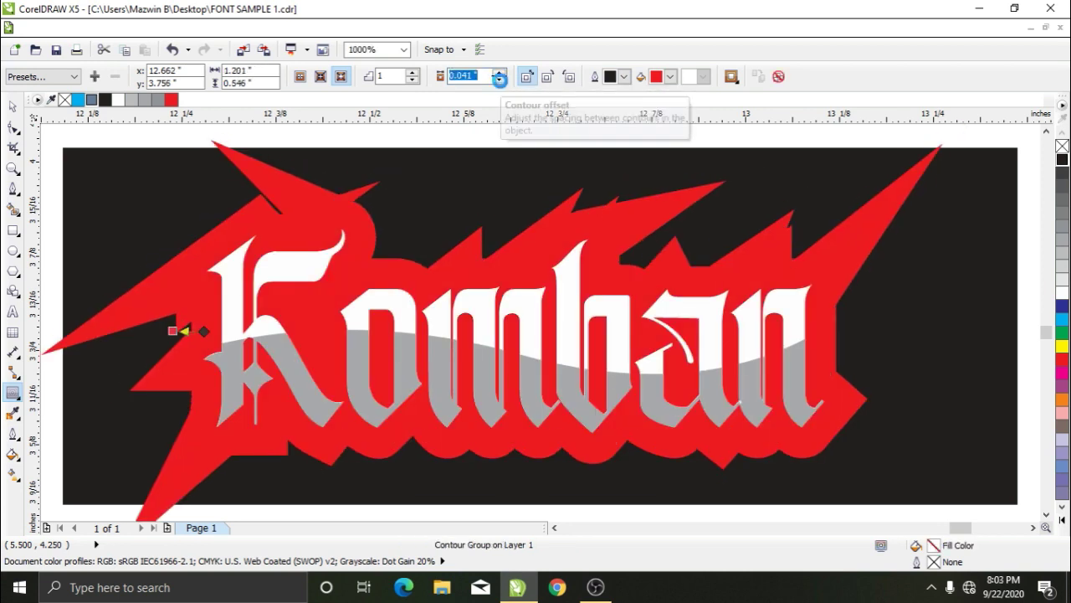
pyautogui.click(499, 81)
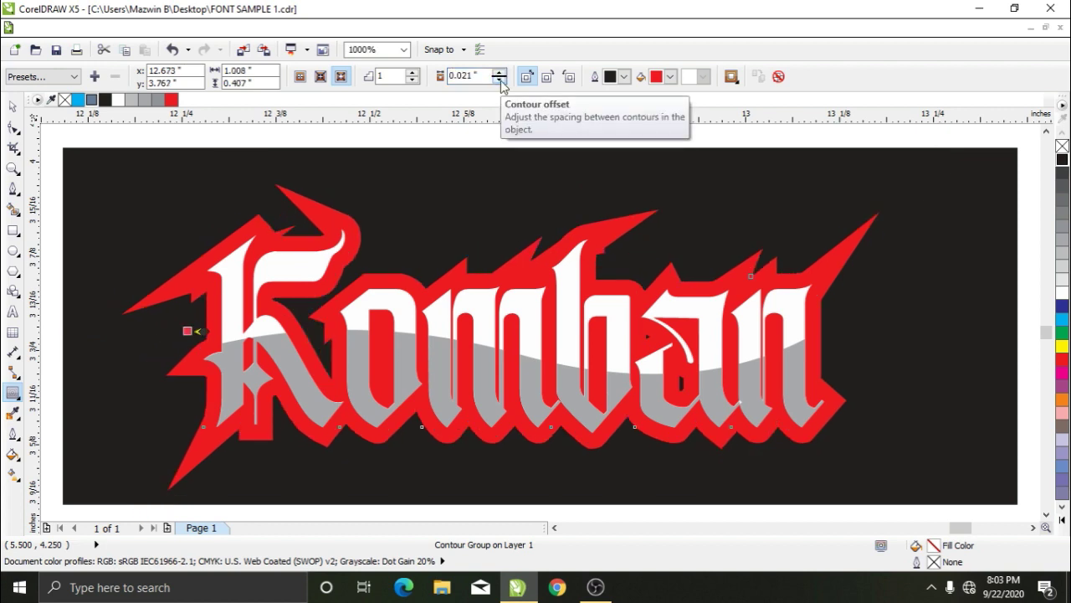
pyautogui.click(499, 81)
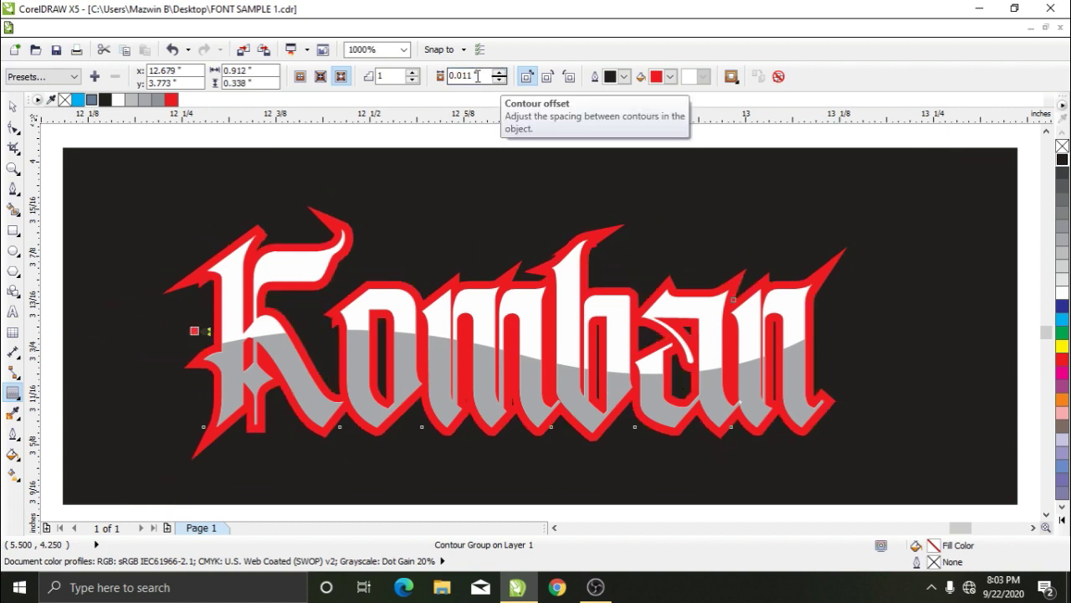
pyautogui.moveTo(479, 76); pyautogui.dragTo(465, 77)
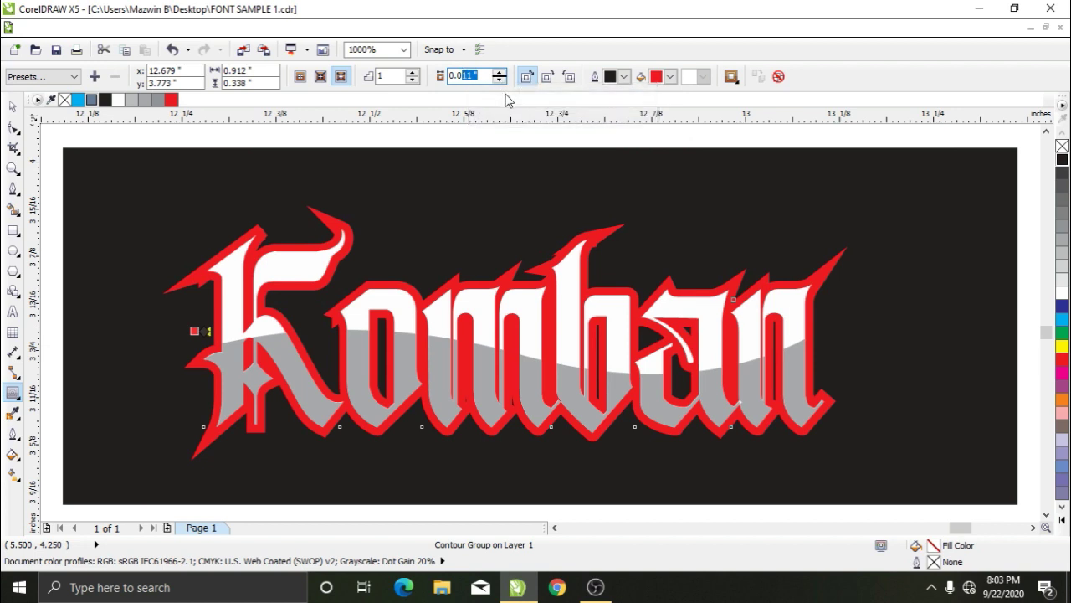
pyautogui.write('0.008')
pyautogui.press('Return')
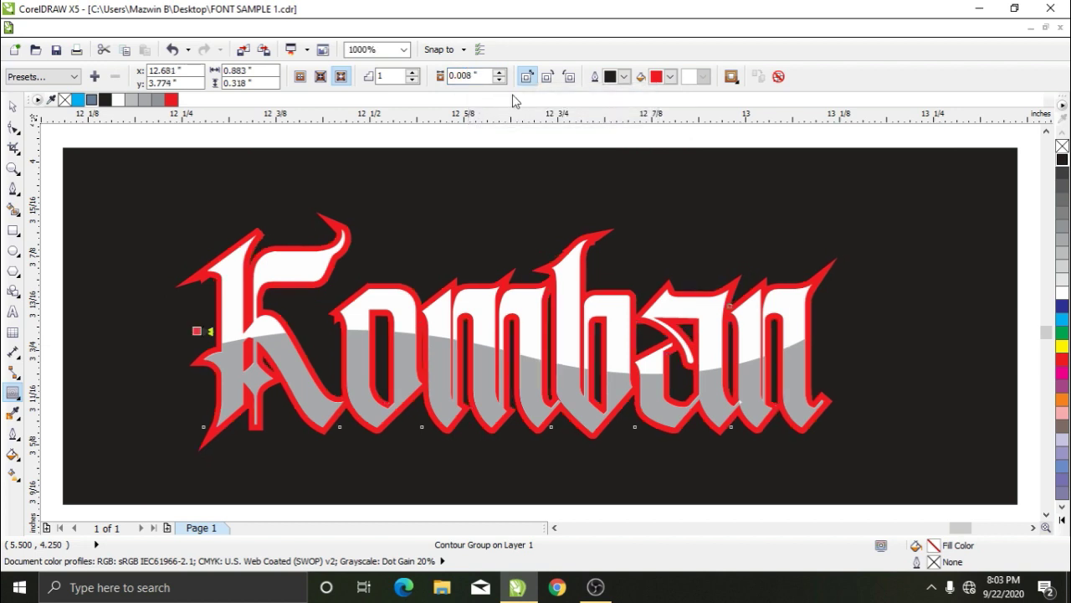
pyautogui.moveTo(477, 76); pyautogui.dragTo(468, 87)
pyautogui.write('6')
pyautogui.press('Return')
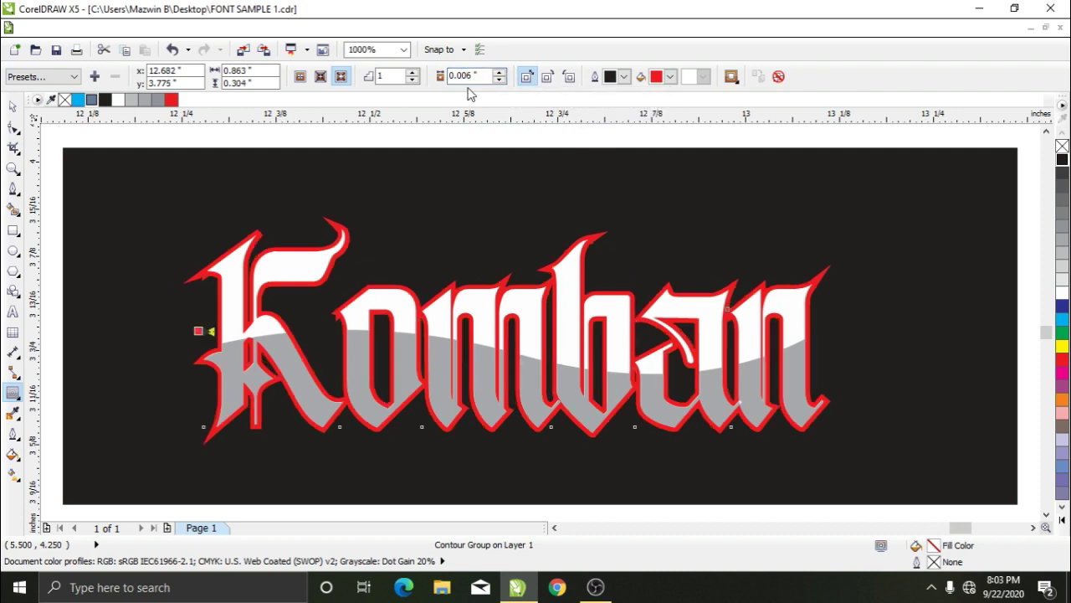
# - Try moving the contoured white text away from the grey letter pieces and undo the move
pyautogui.click(12, 106)
pyautogui.click(280, 132)
pyautogui.moveTo(284, 268); pyautogui.dragTo(297, 253)
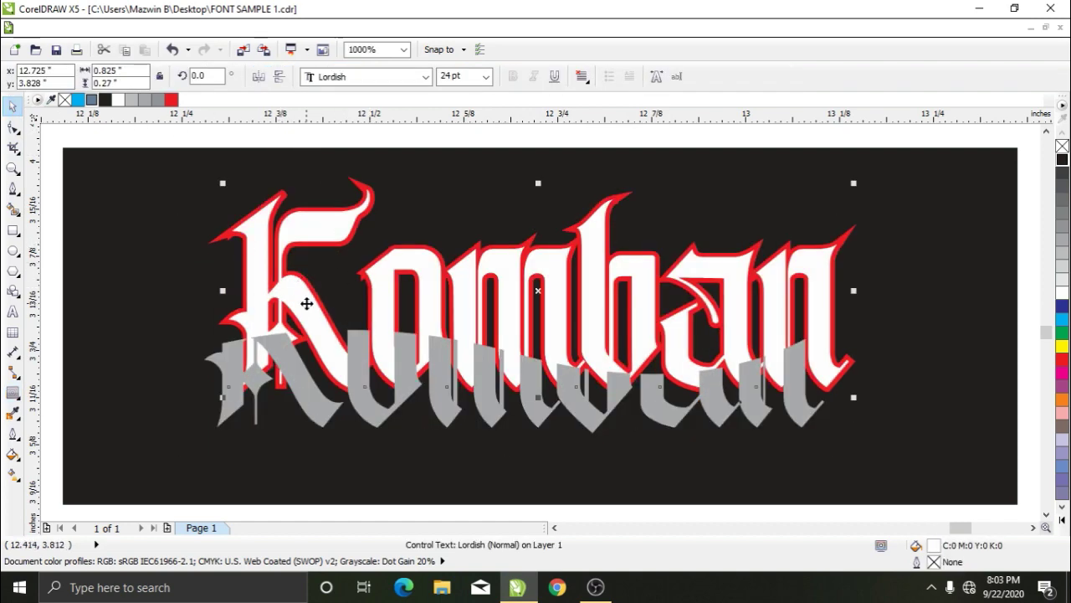
pyautogui.hotkey('ctrl', 'z')
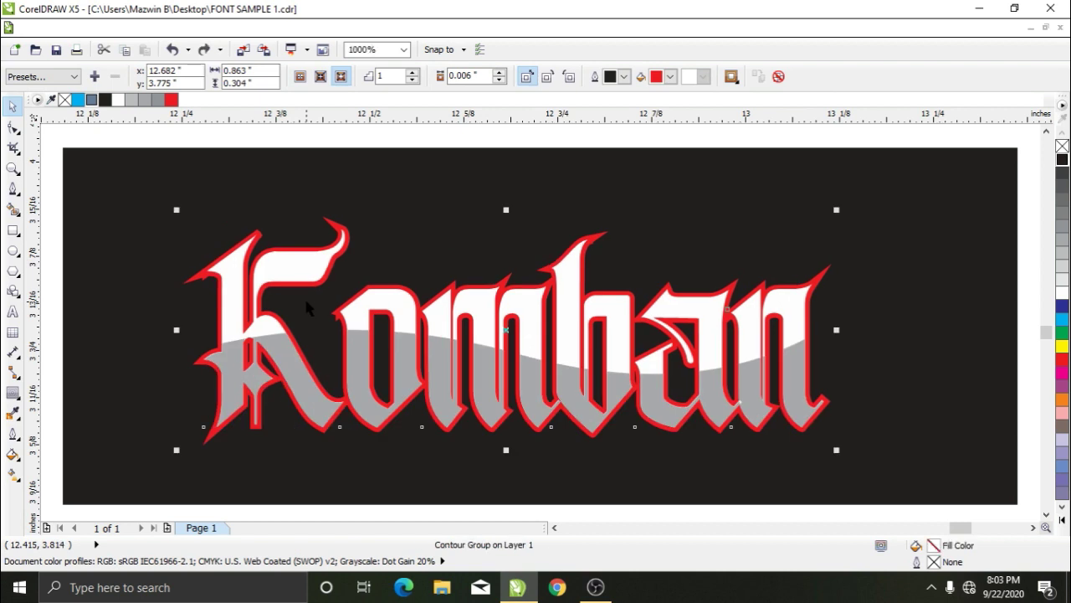
pyautogui.click(320, 134)
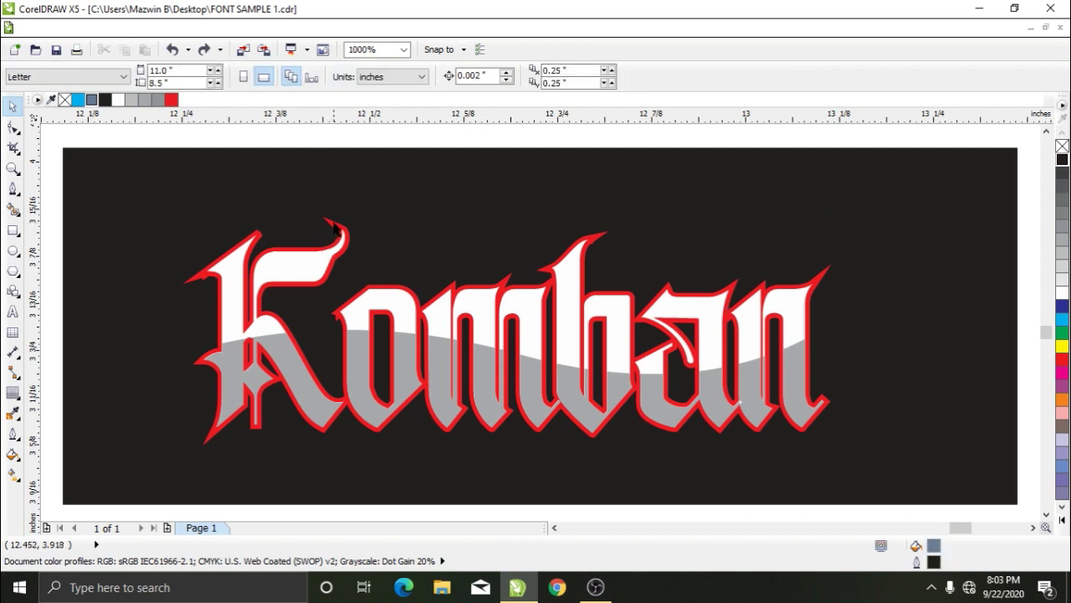
# - Break the red contour group apart from the white Komban text and clear the selection
pyautogui.click(333, 225)
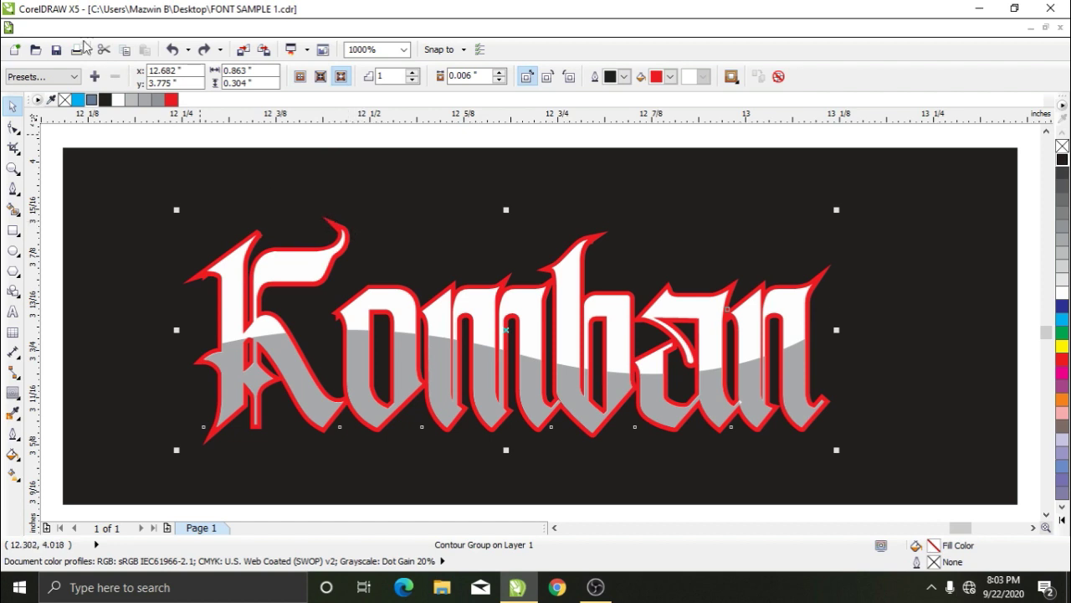
pyautogui.click(183, 31)
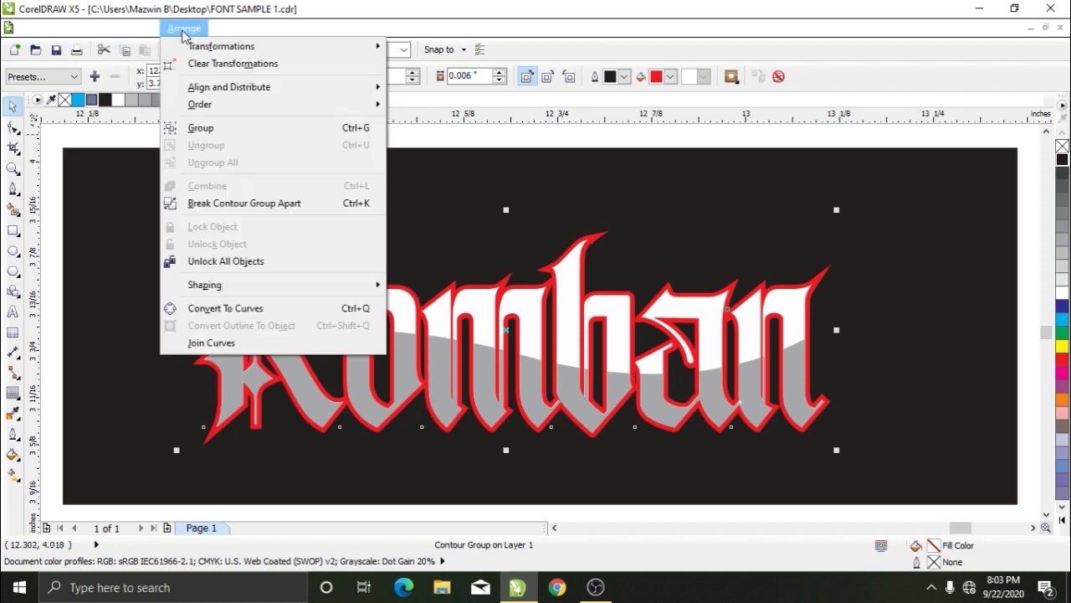
pyautogui.click(242, 205)
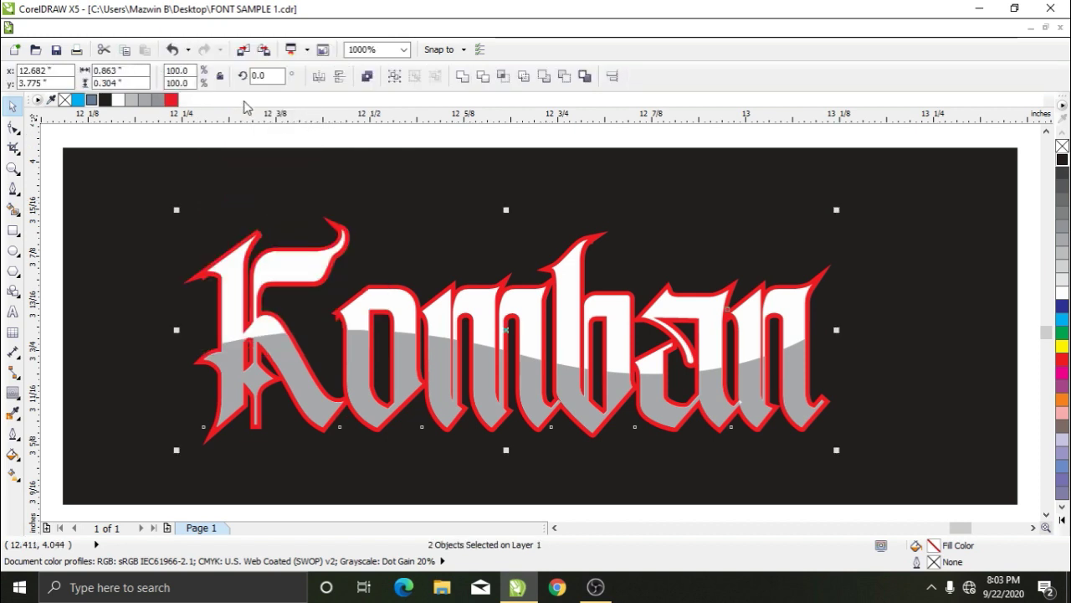
pyautogui.press('Escape')
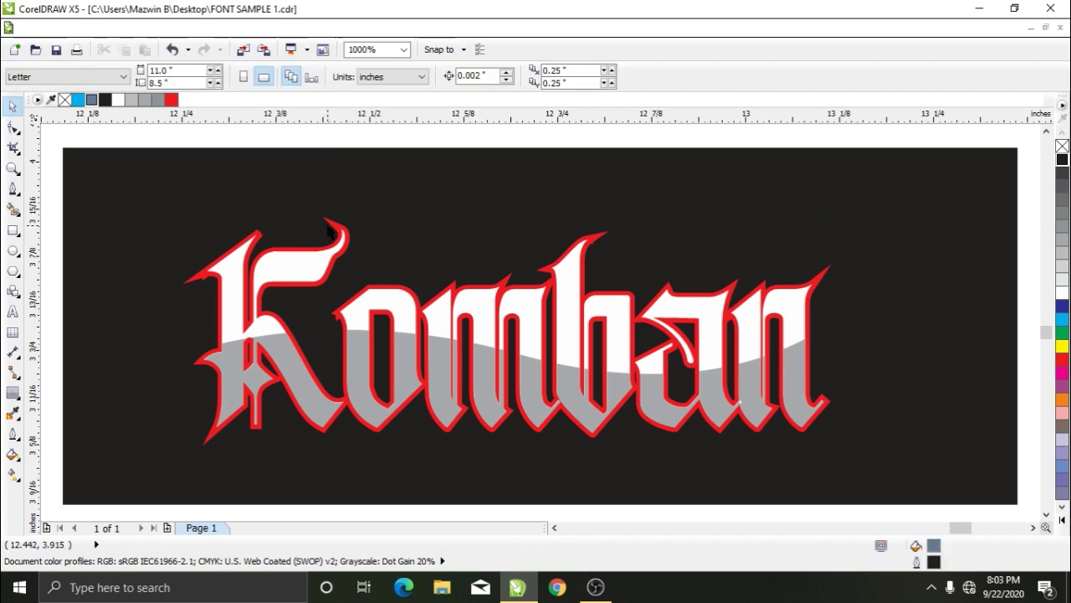
# - Try moving the separated red outline about 0.05 inches upward and undo the move
pyautogui.click(330, 233)
pyautogui.moveTo(330, 233); pyautogui.dragTo(330, 187)
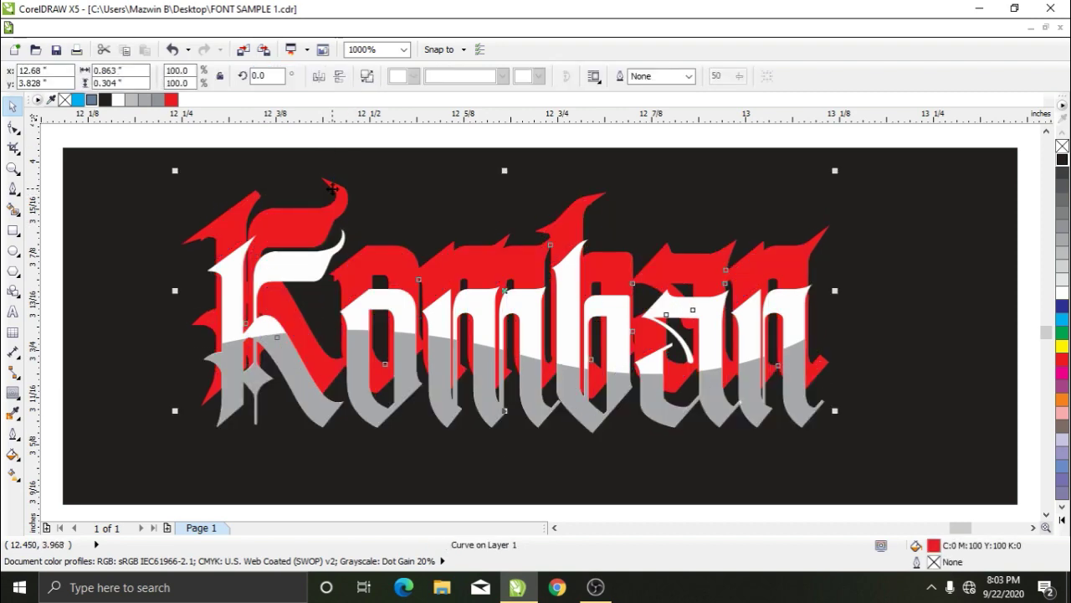
pyautogui.hotkey('ctrl', 'z')
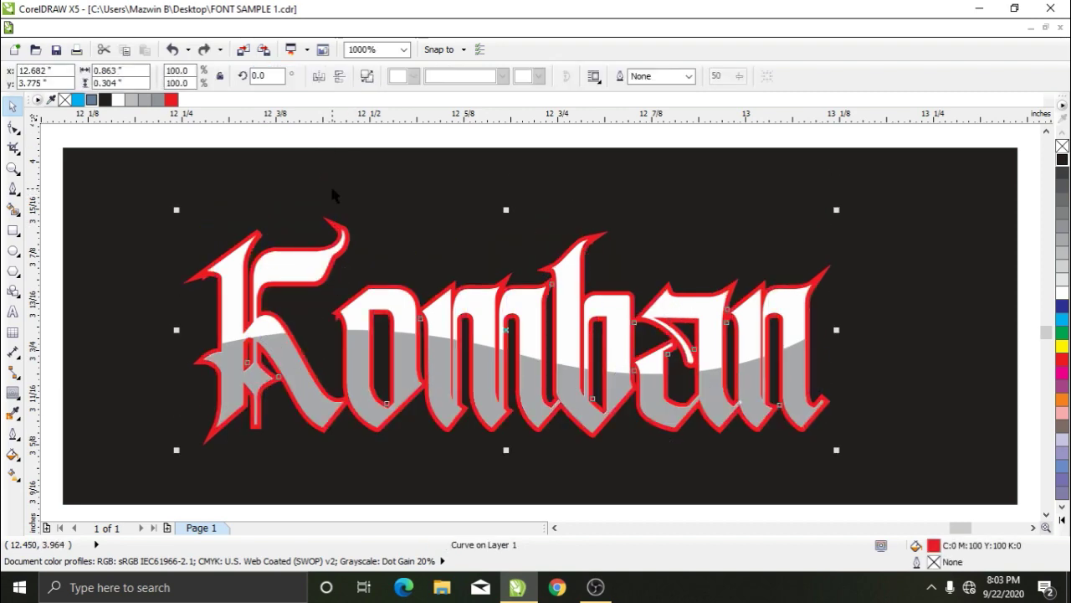
pyautogui.press('Escape')
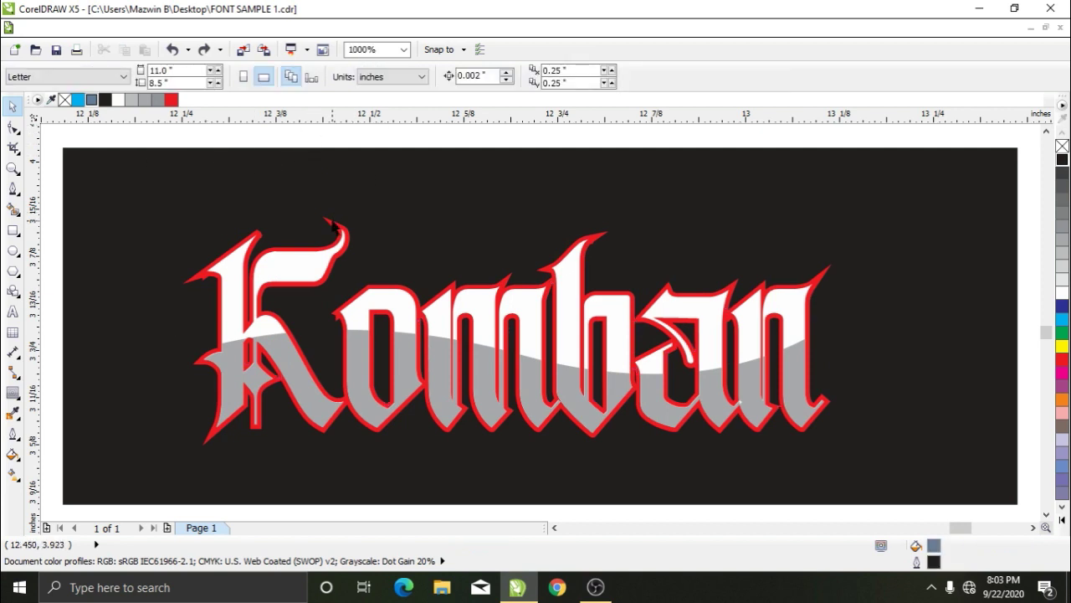
# - Apply a one-step outside contour of 0.006 inches to the red outline, filled with blue (C100 M20 Y0 K0)
pyautogui.click(332, 222)
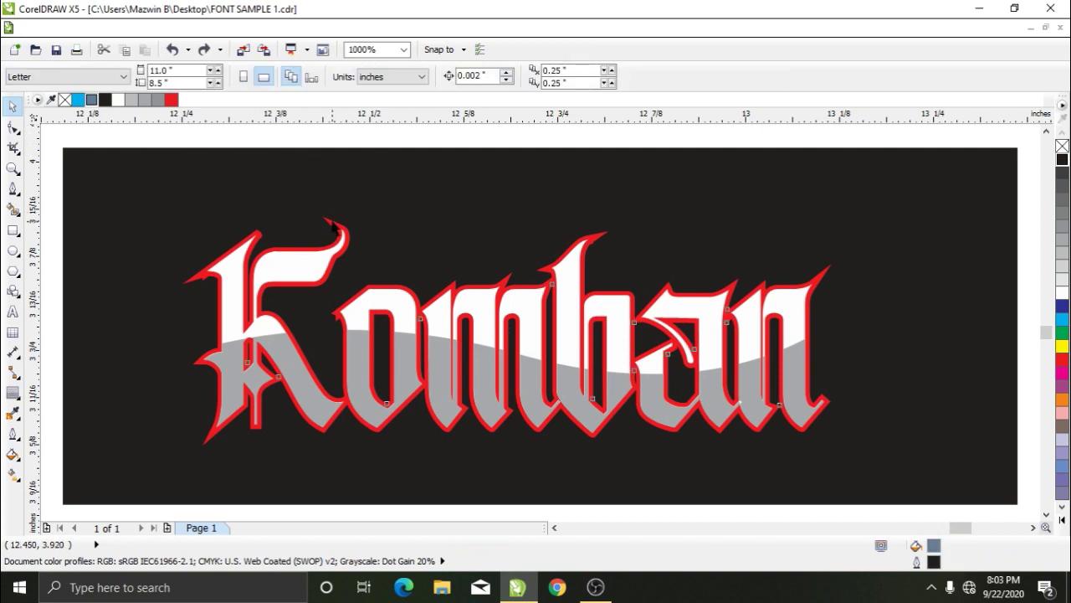
pyautogui.click(13, 395)
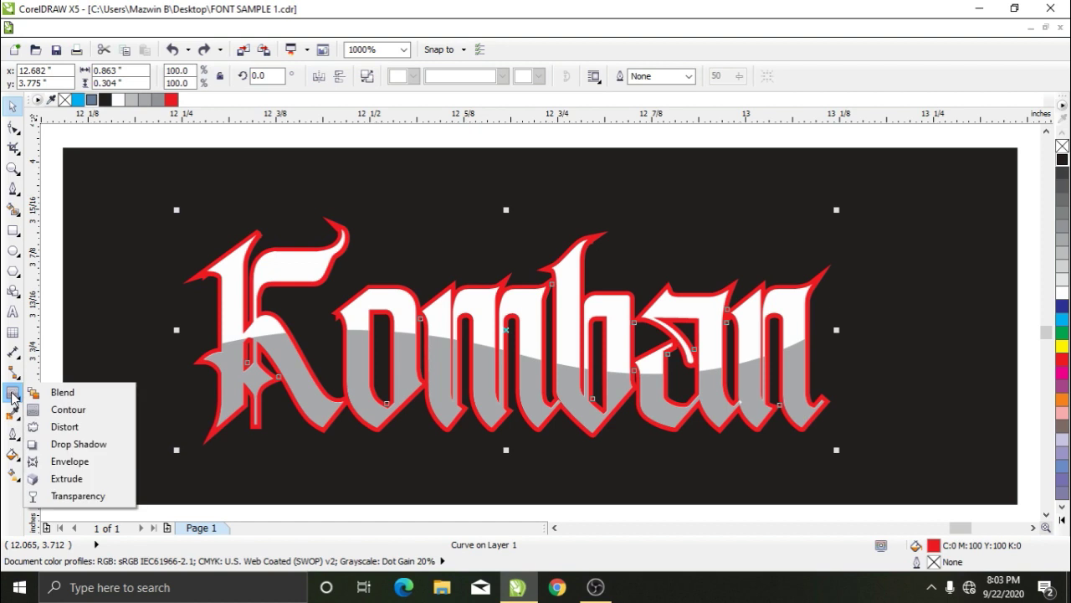
pyautogui.click(68, 409)
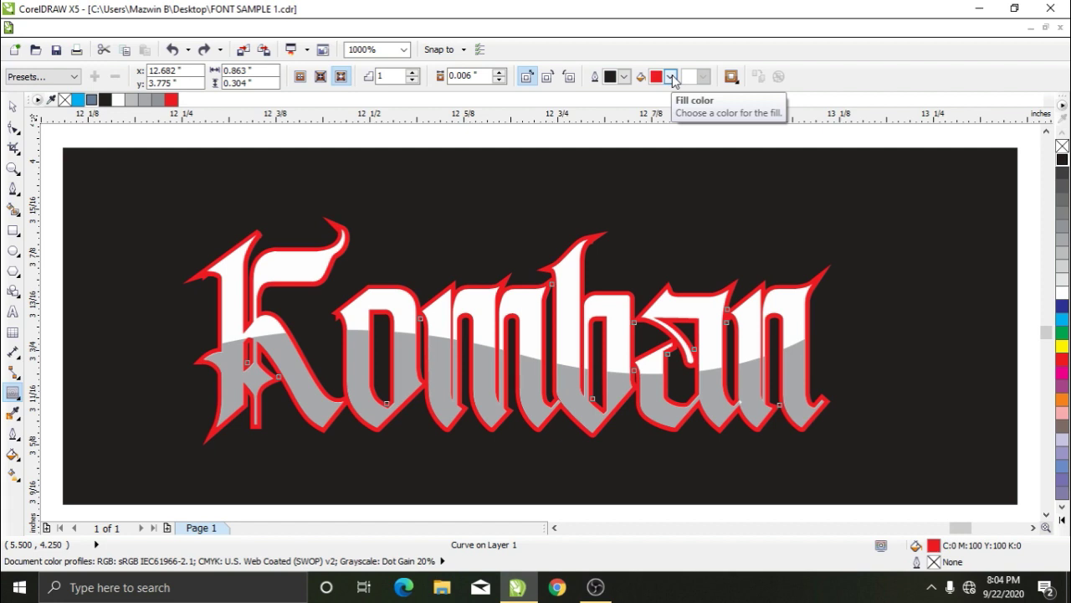
pyautogui.click(671, 77)
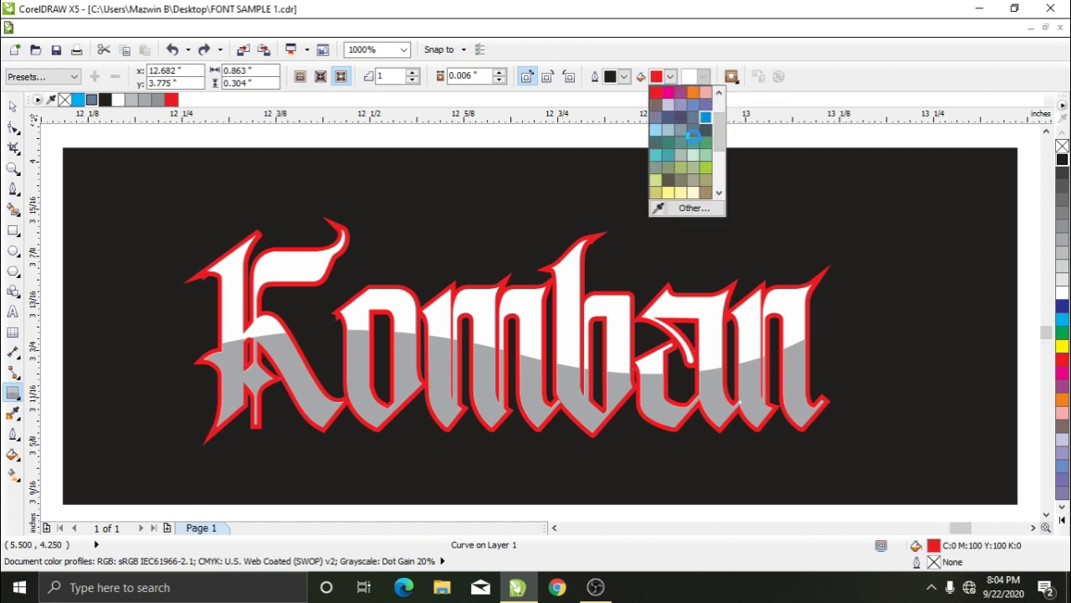
pyautogui.click(705, 118)
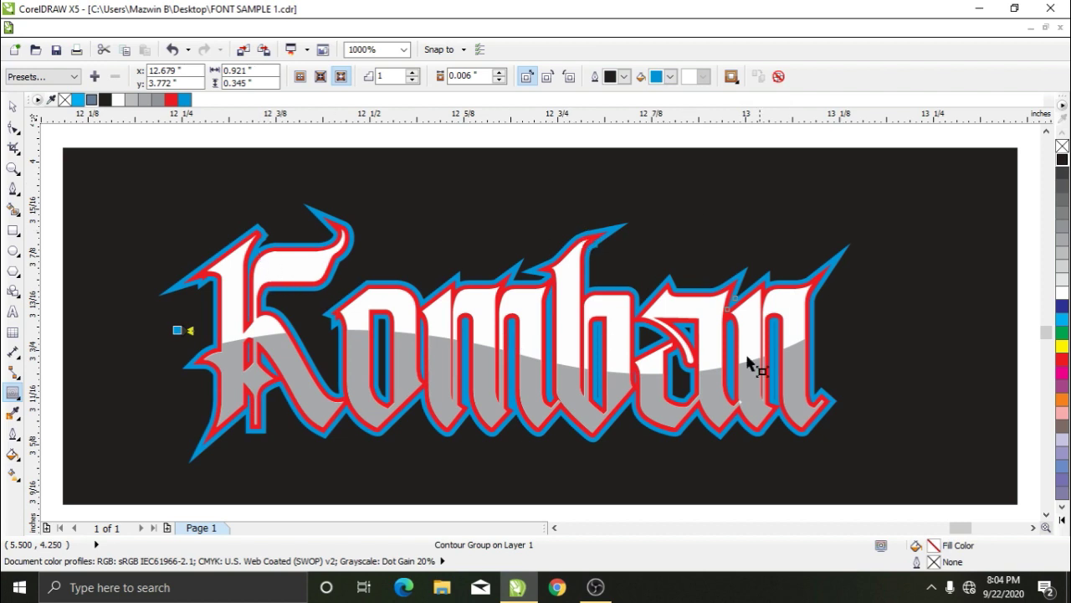
pyautogui.click(11, 110)
pyautogui.click(251, 138)
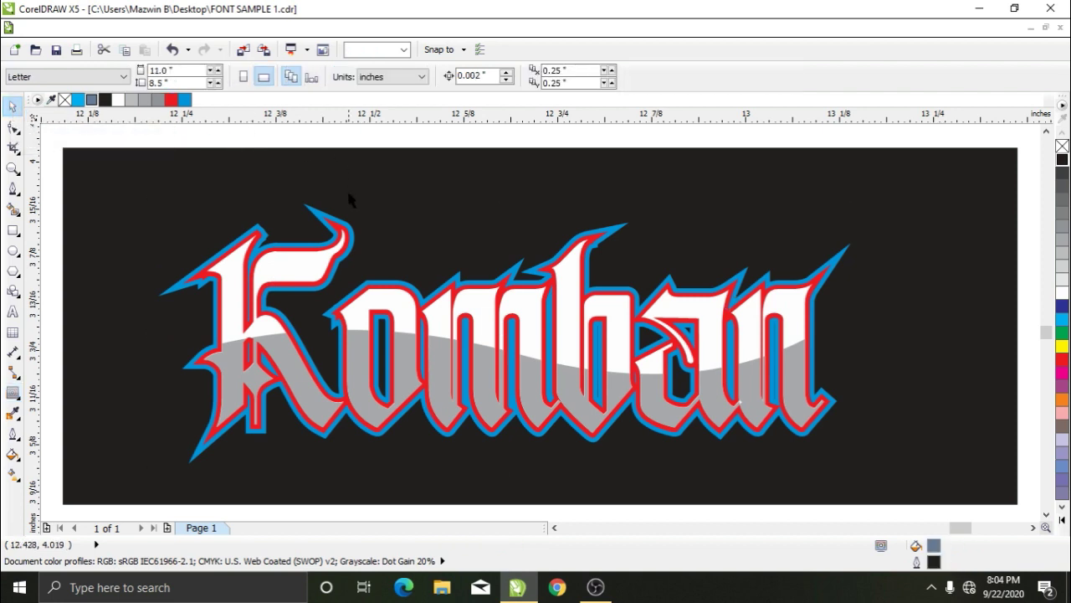
# - Break the blue contour group apart from the red outline, and undo a trial upward move of the blue shape
pyautogui.click(312, 214)
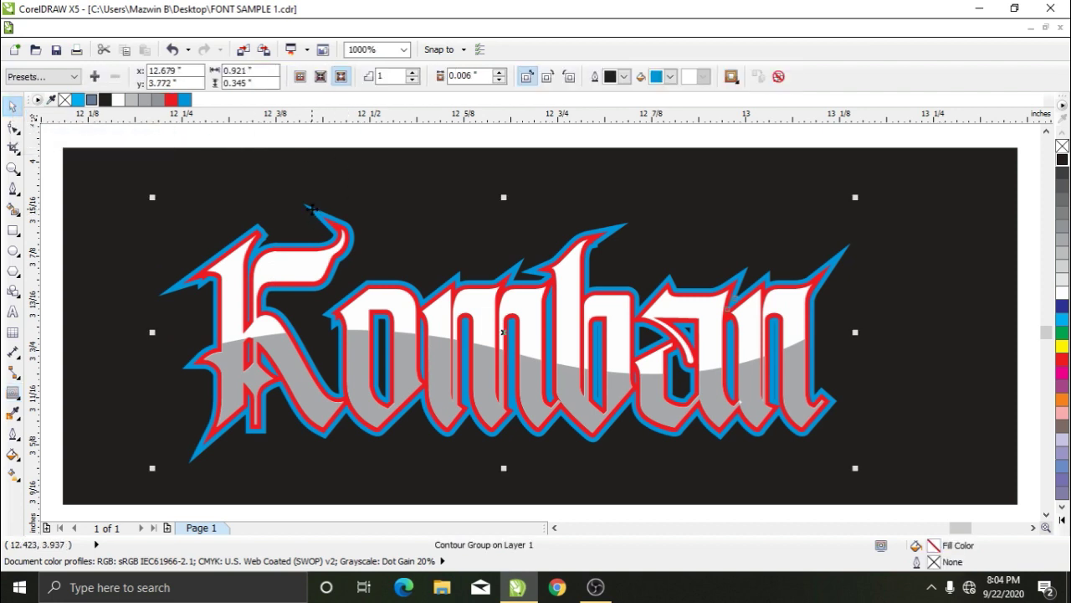
pyautogui.click(187, 29)
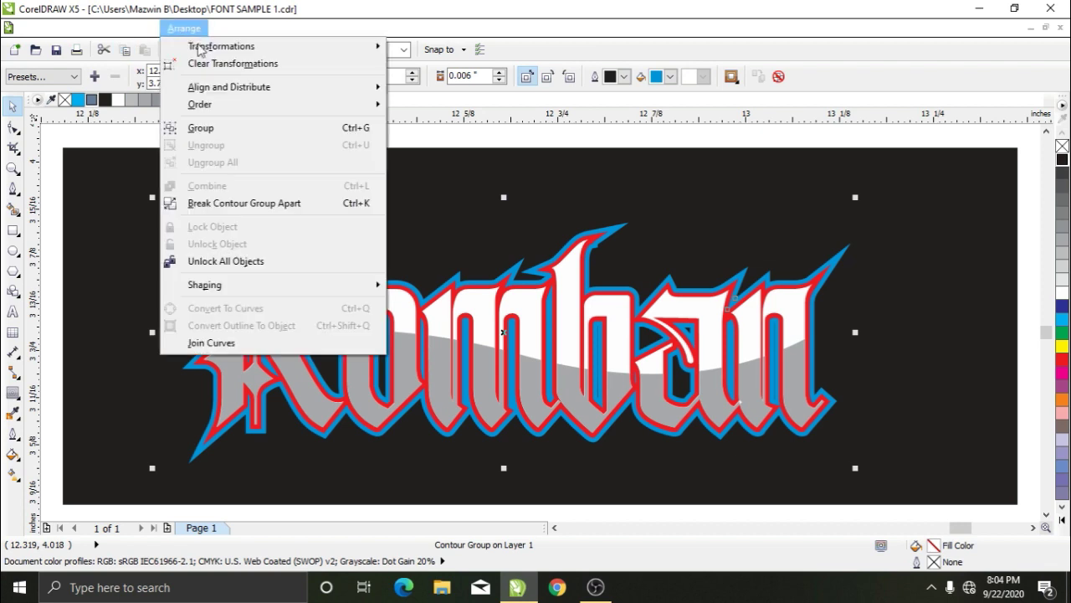
pyautogui.click(268, 205)
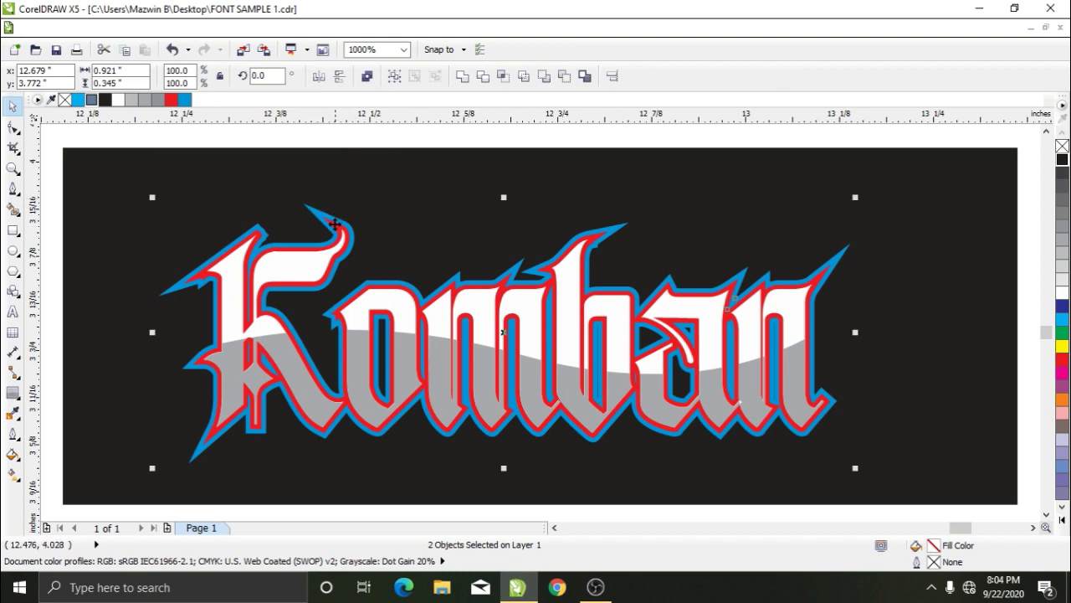
pyautogui.click(349, 141)
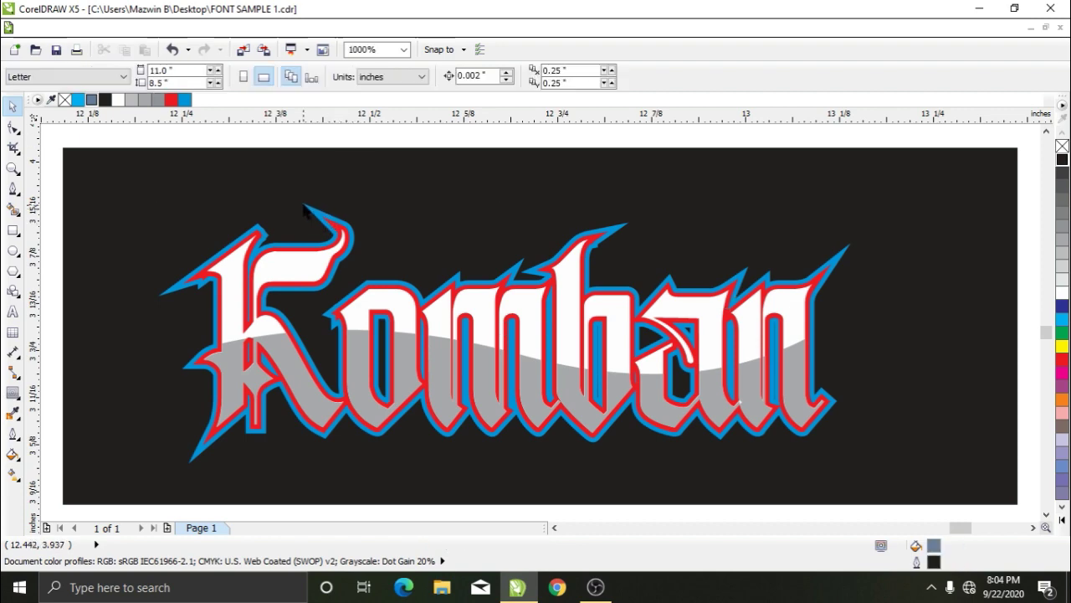
pyautogui.moveTo(313, 214); pyautogui.dragTo(310, 186)
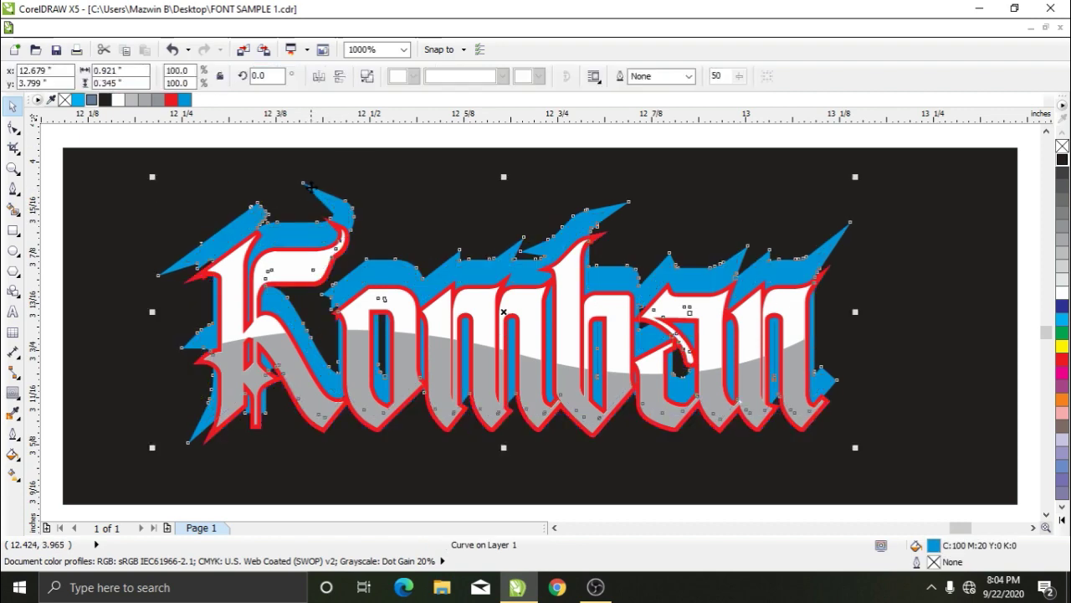
pyautogui.hotkey('ctrl', 'z')
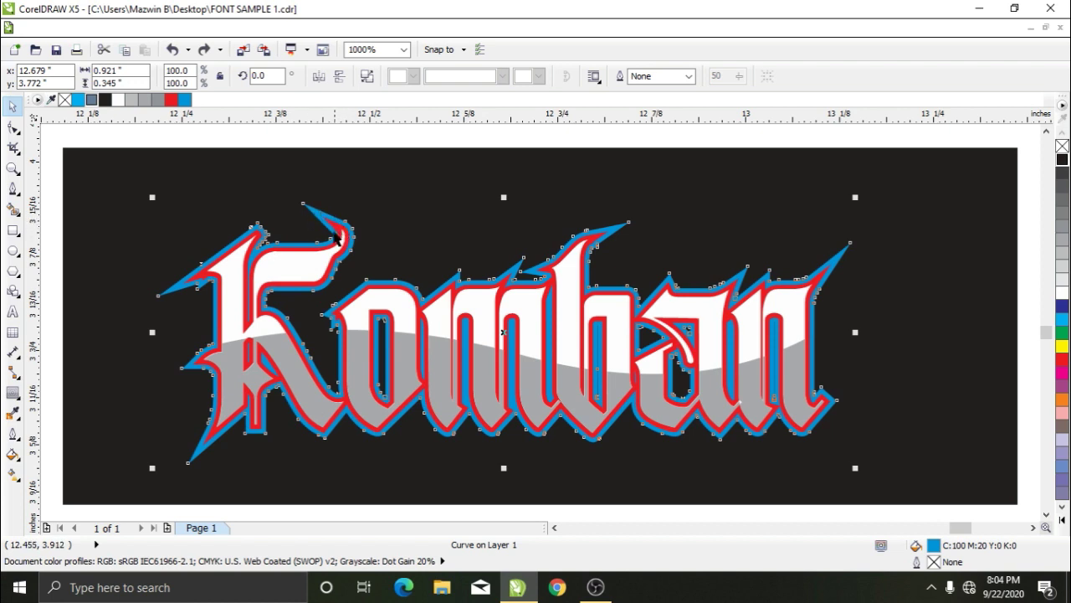
# - Simplify the overlapping red and blue outline shapes so the red shape is cut out of the blue one
pyautogui.click(358, 140)
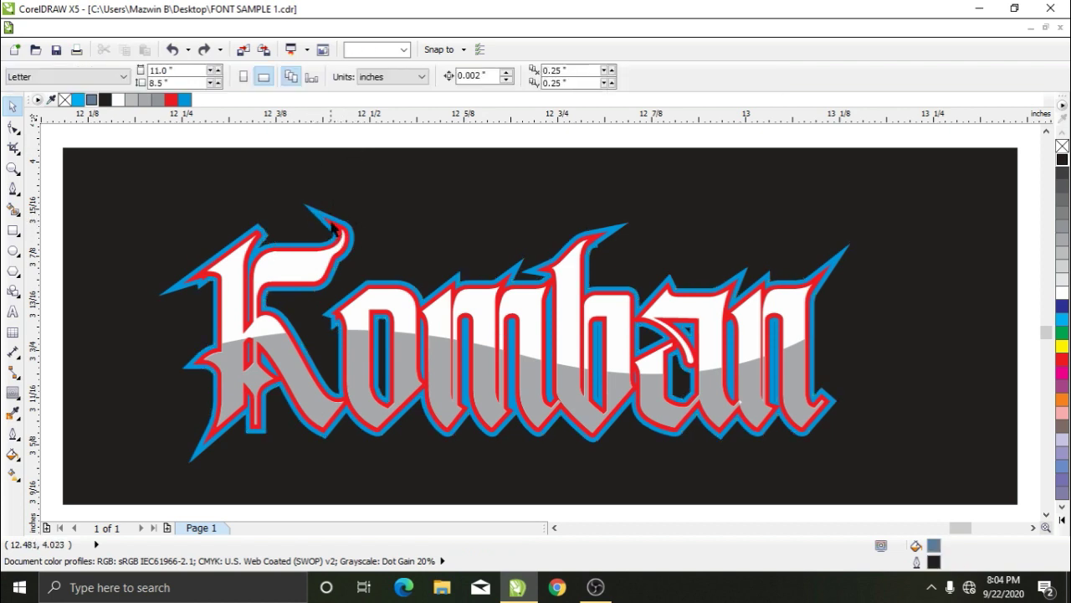
pyautogui.click(336, 228)
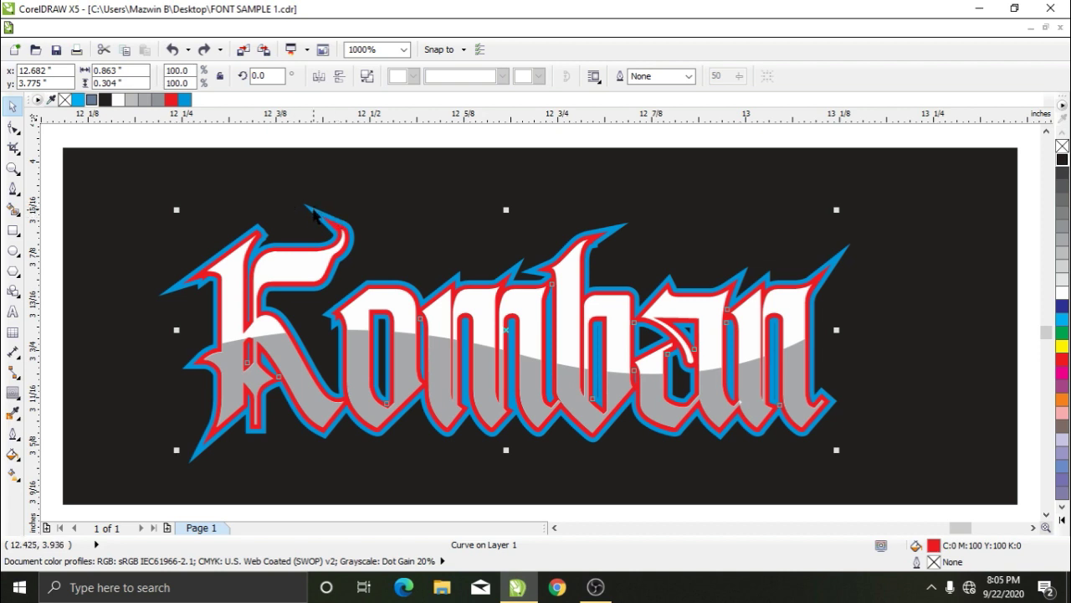
pyautogui.keyDown('shift'); pyautogui.click(315, 210); pyautogui.keyUp('shift')
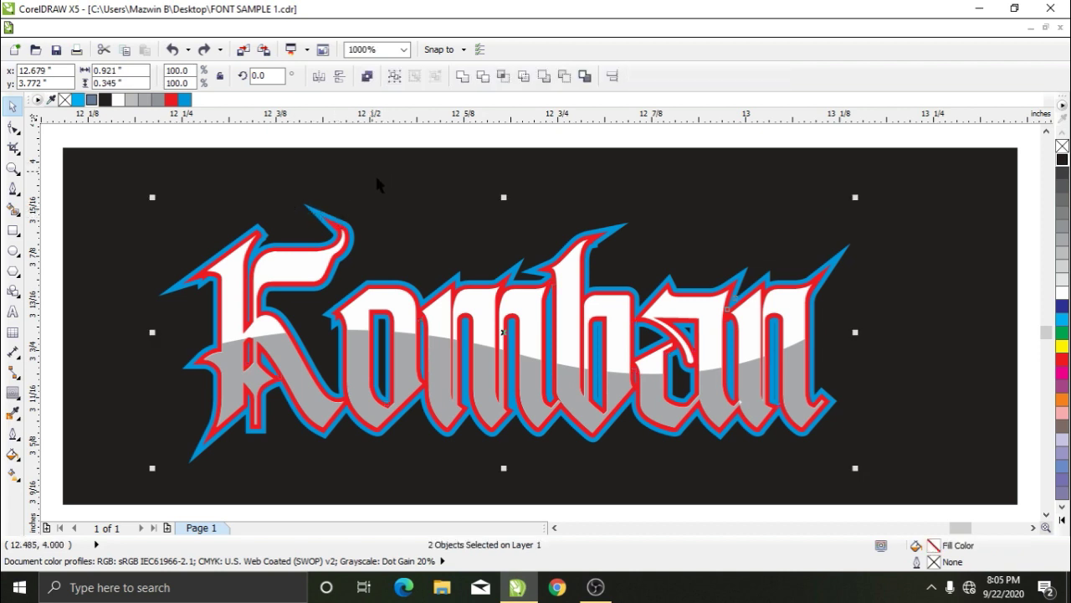
pyautogui.click(523, 80)
# - Move the solid red shape away from the lettering and delete it, keeping the blue outline
pyautogui.click(475, 137)
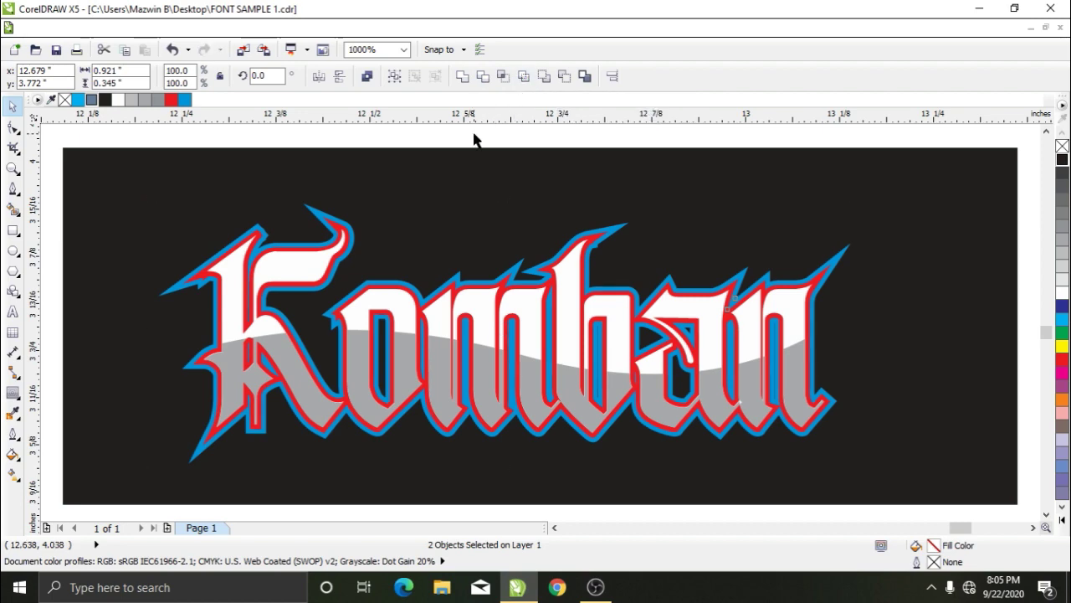
pyautogui.moveTo(394, 226)
pyautogui.mouseDown()
pyautogui.moveTo(603, 226)
pyautogui.moveTo(390, 228)
pyautogui.mouseUp()
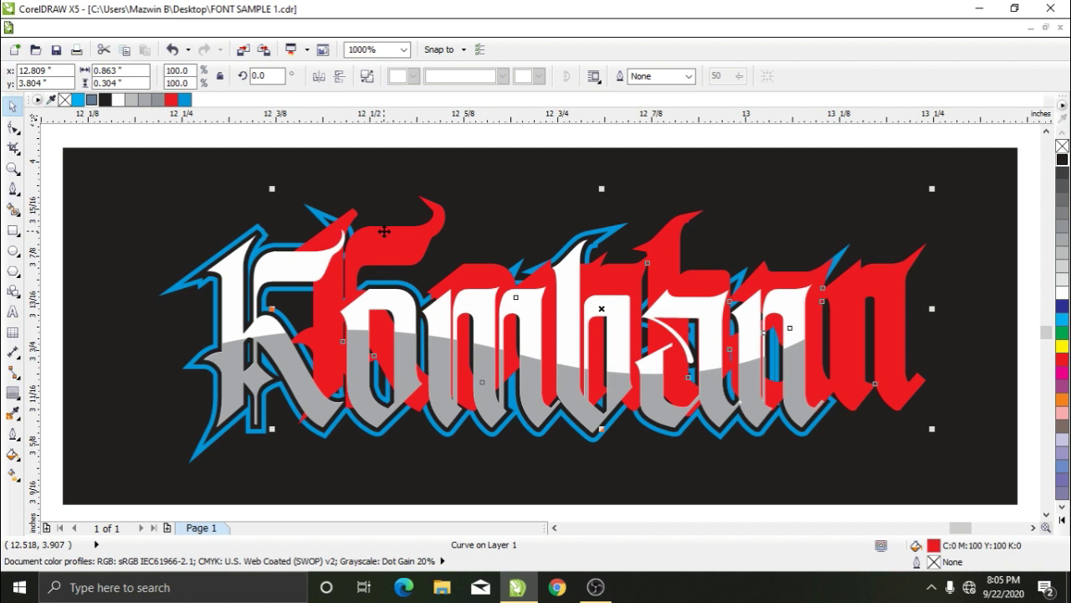
pyautogui.press('Delete')
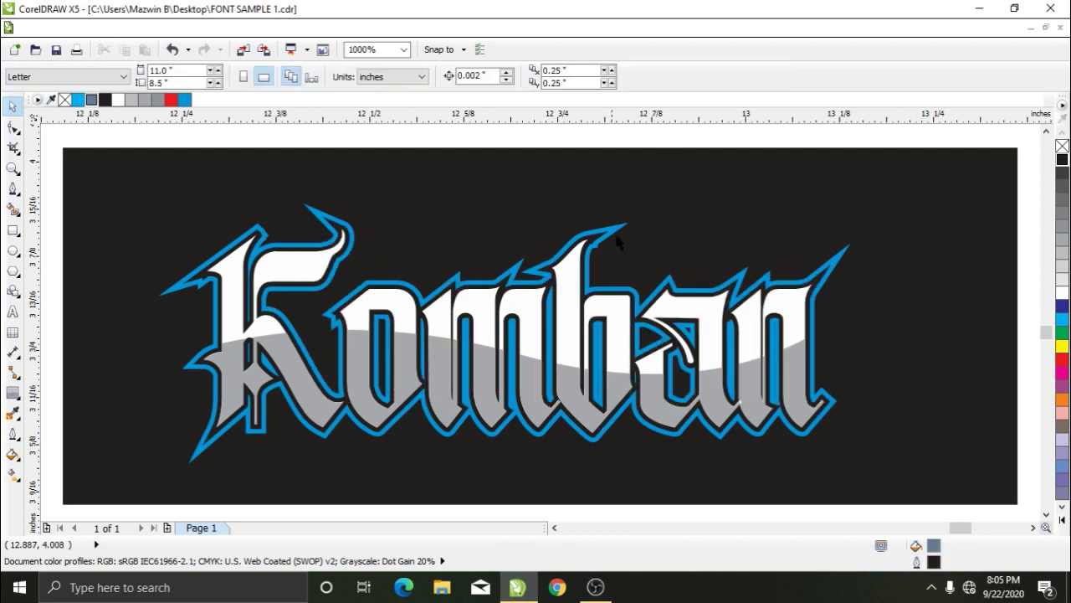
# - Try a 40% black fill on the blue outline, settle on red (C0 M100 Y100 K0) and clear the selection
pyautogui.click(615, 237)
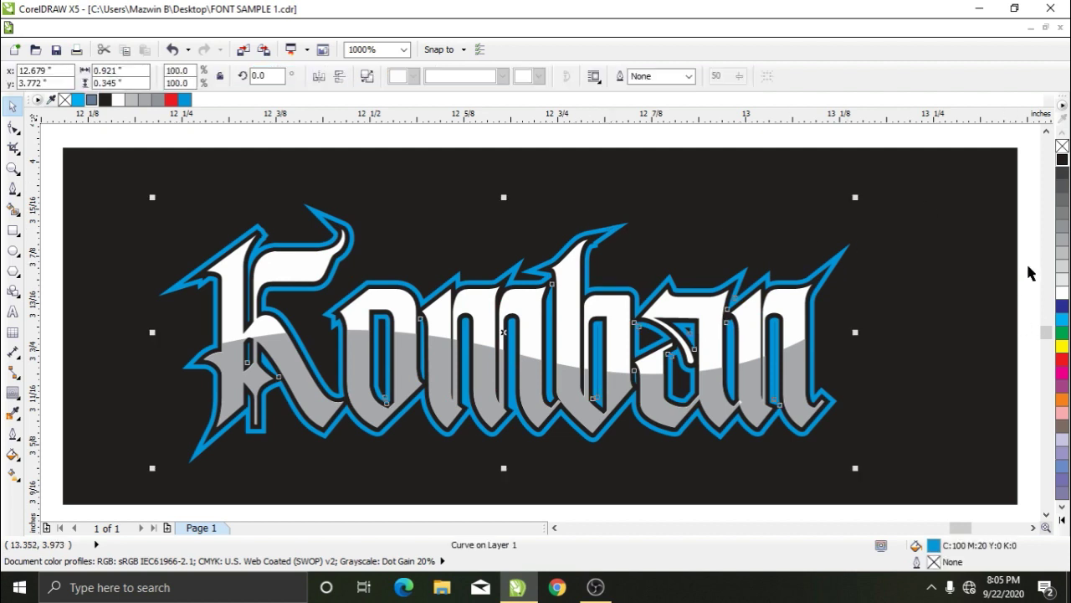
pyautogui.click(1063, 241)
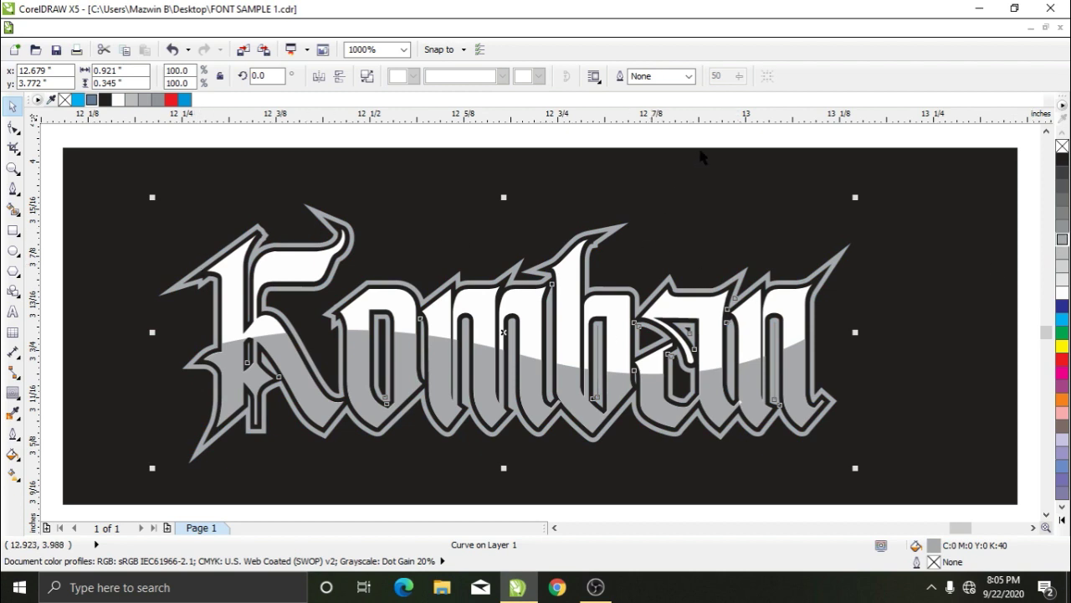
pyautogui.click(1062, 360)
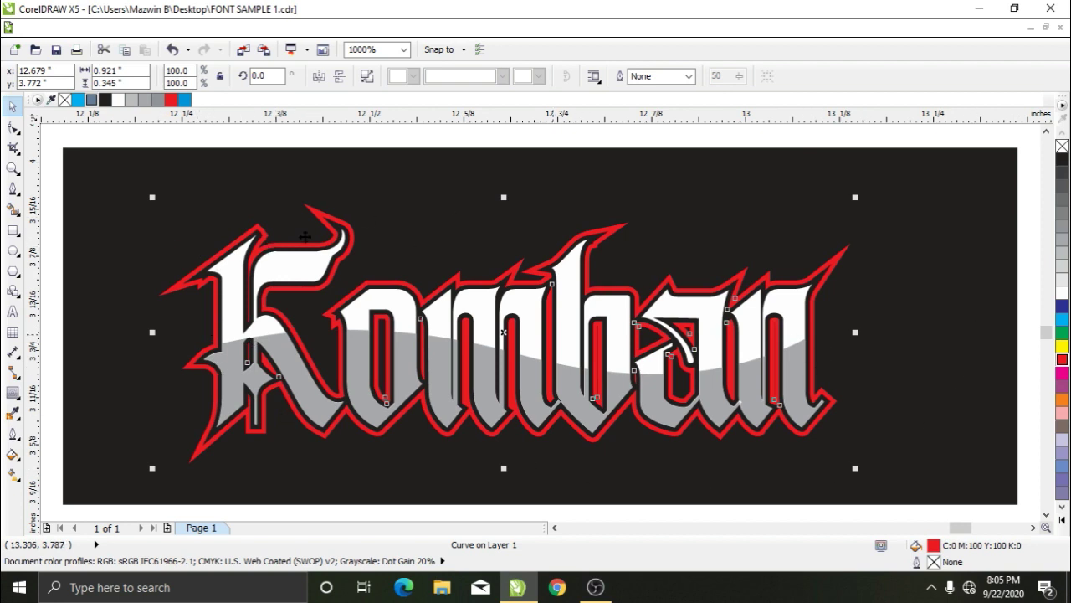
pyautogui.click(203, 139)
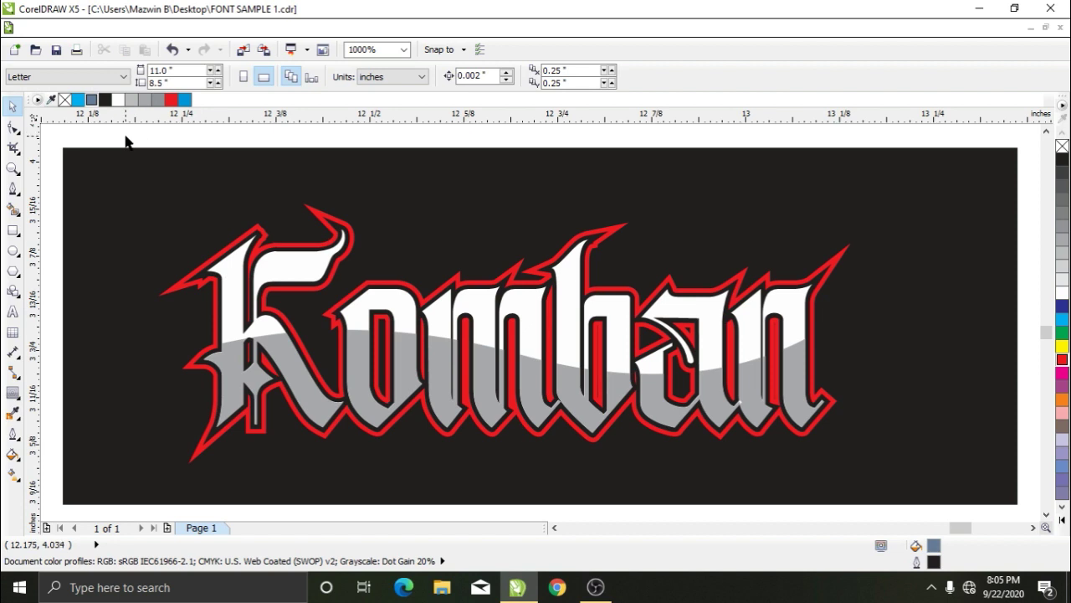
# - Examine the finished Komban lettering close up and beside the font sample sheets
pyautogui.moveTo(125, 136); pyautogui.dragTo(874, 457)
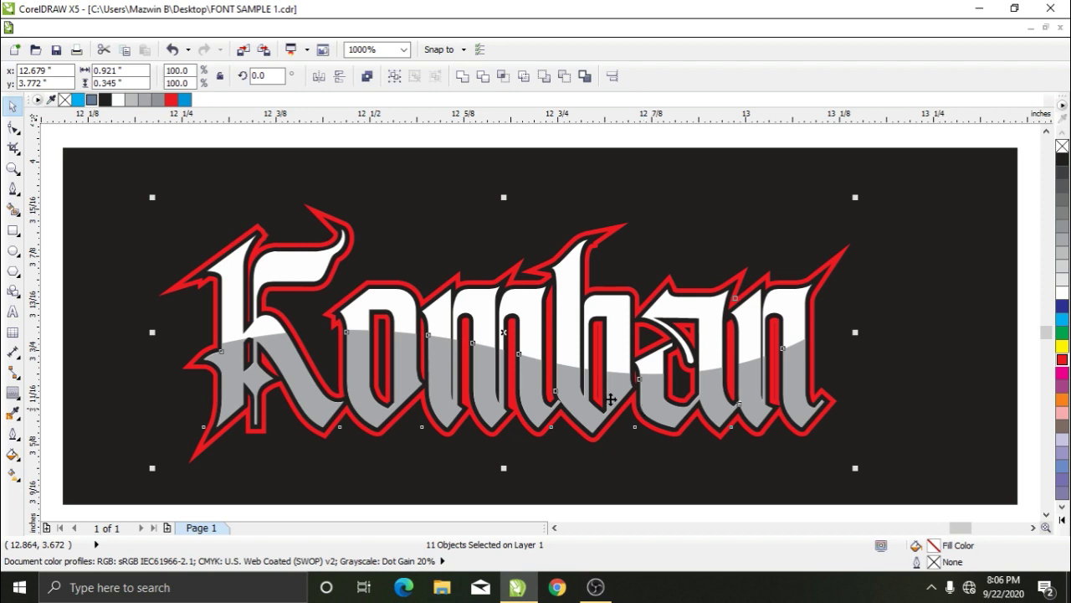
pyautogui.click(437, 140)
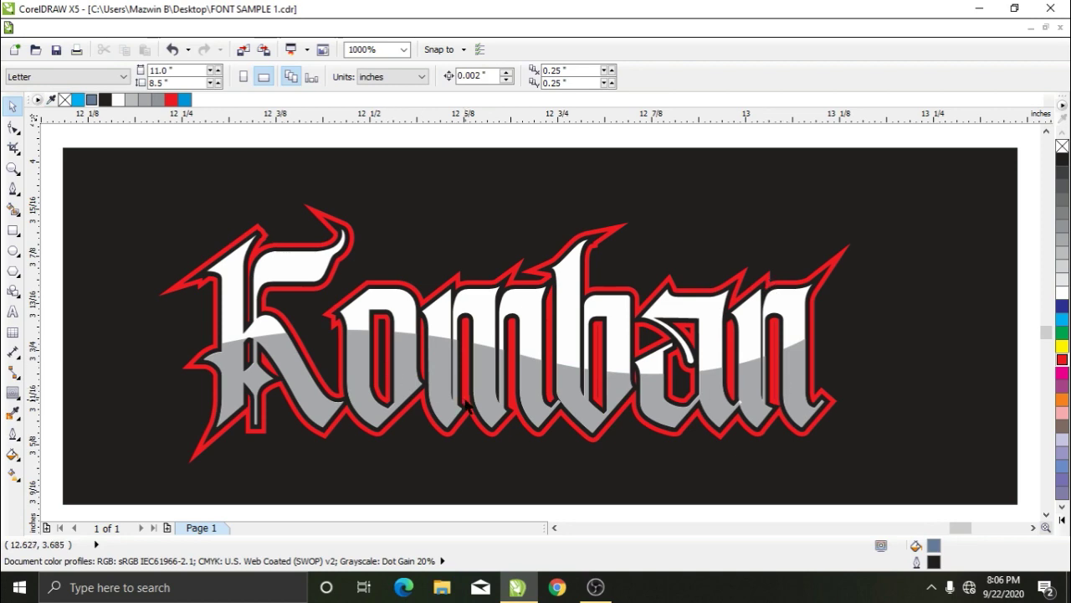
pyautogui.scroll(-1, 466, 404)
pyautogui.scroll(-2, 466, 404)
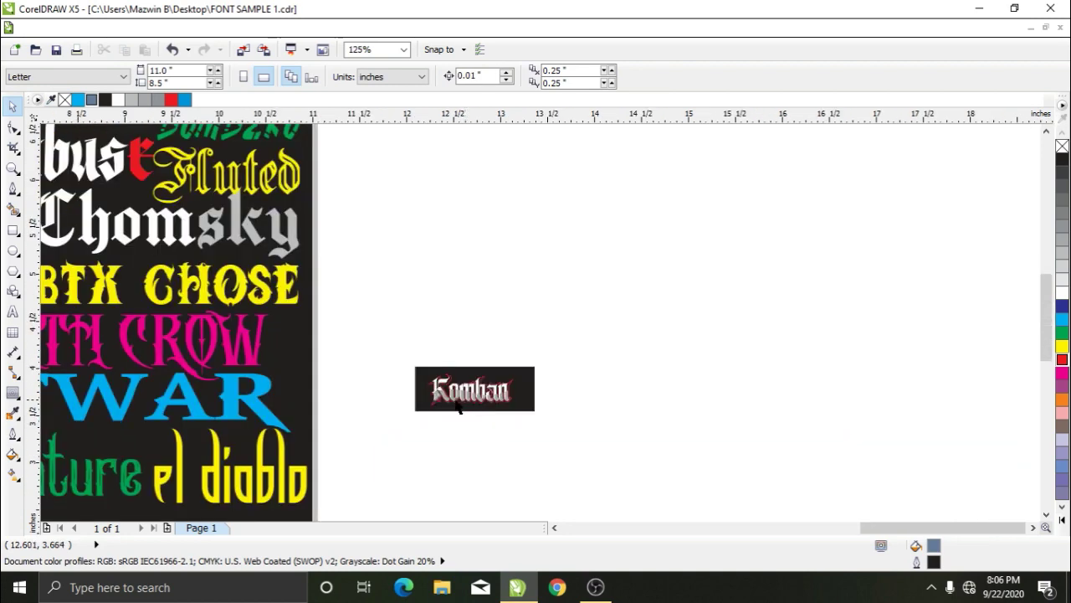
pyautogui.scroll(-1, 333, 392)
pyautogui.scroll(3, 99, 396)
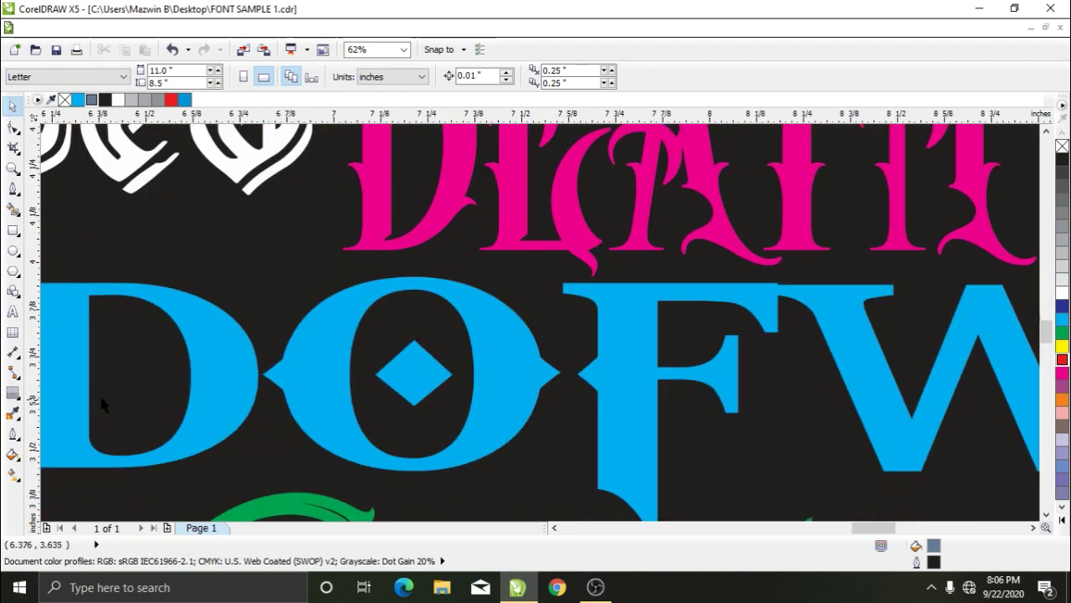
pyautogui.scroll(-2, 797, 425)
pyautogui.scroll(-4, 796, 421)
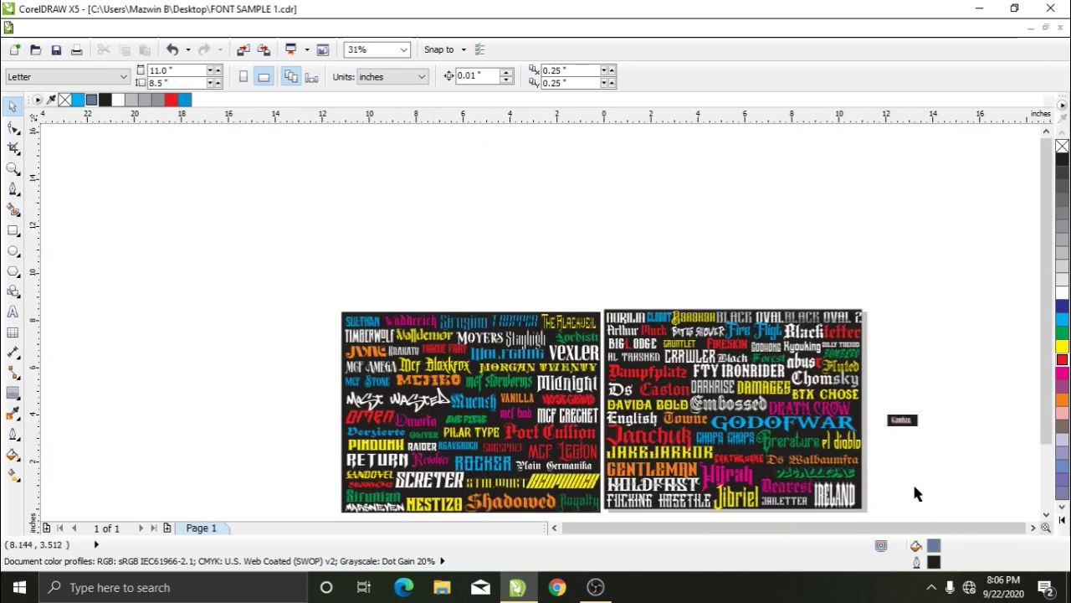
pyautogui.click(1045, 514)
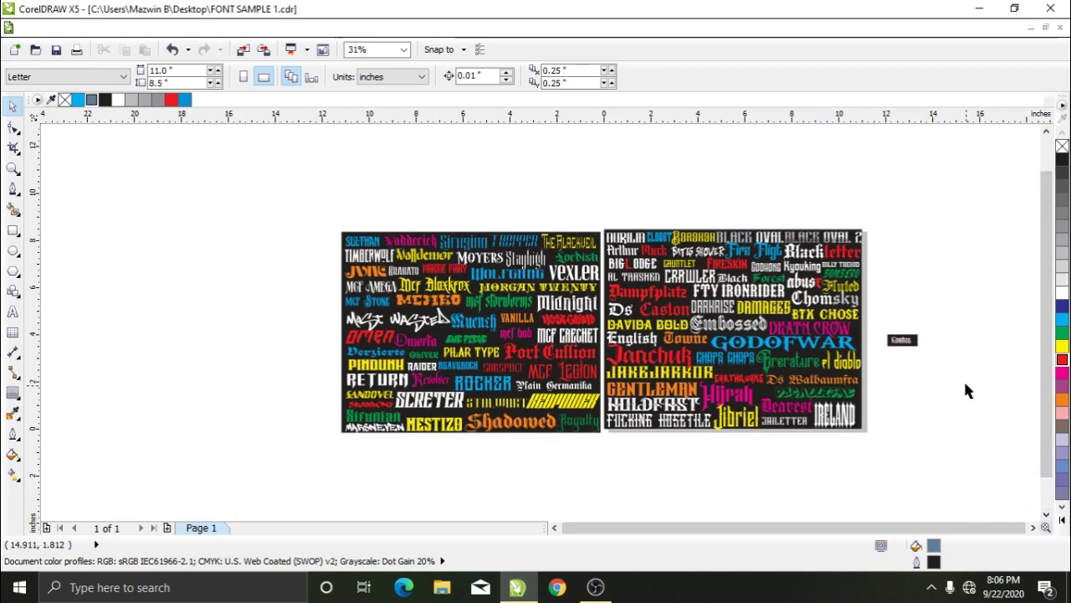
pyautogui.scroll(6, 910, 350)
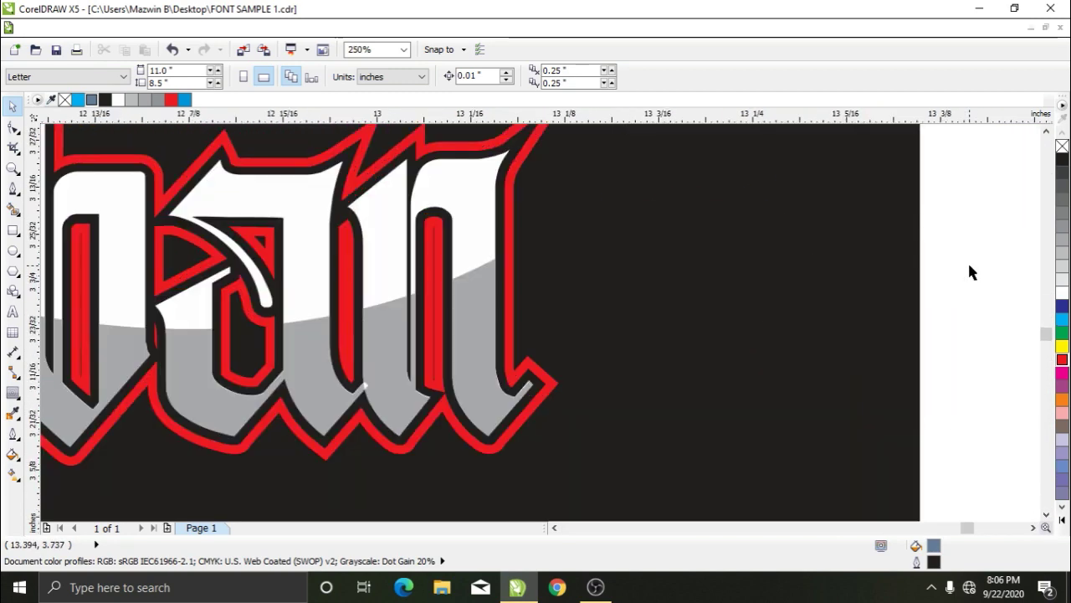
pyautogui.scroll(-3, 553, 345)
pyautogui.scroll(3, 401, 341)
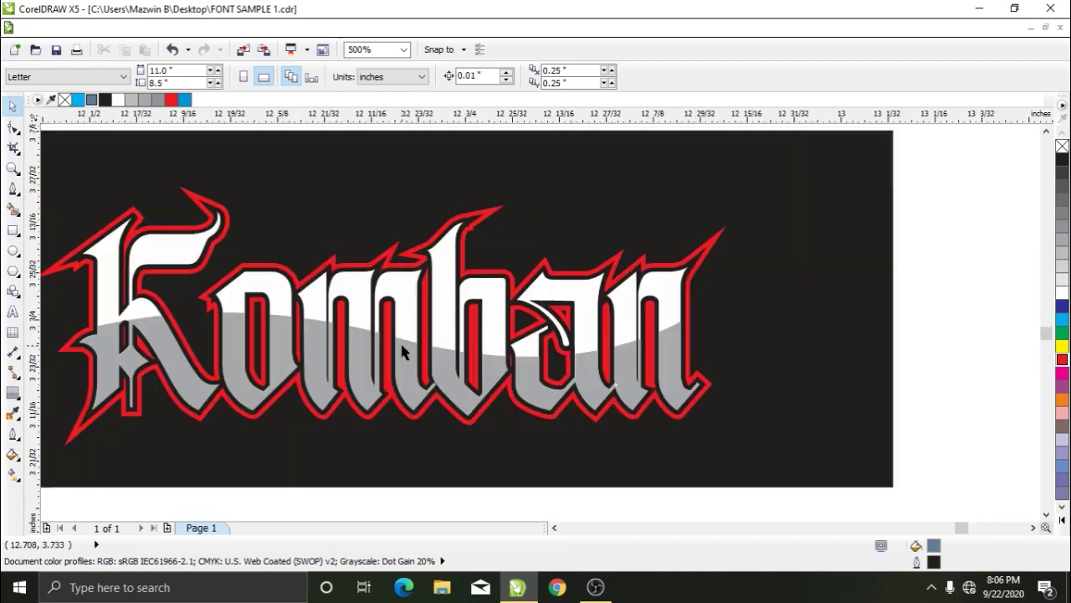
pyautogui.scroll(-1, 412, 349)
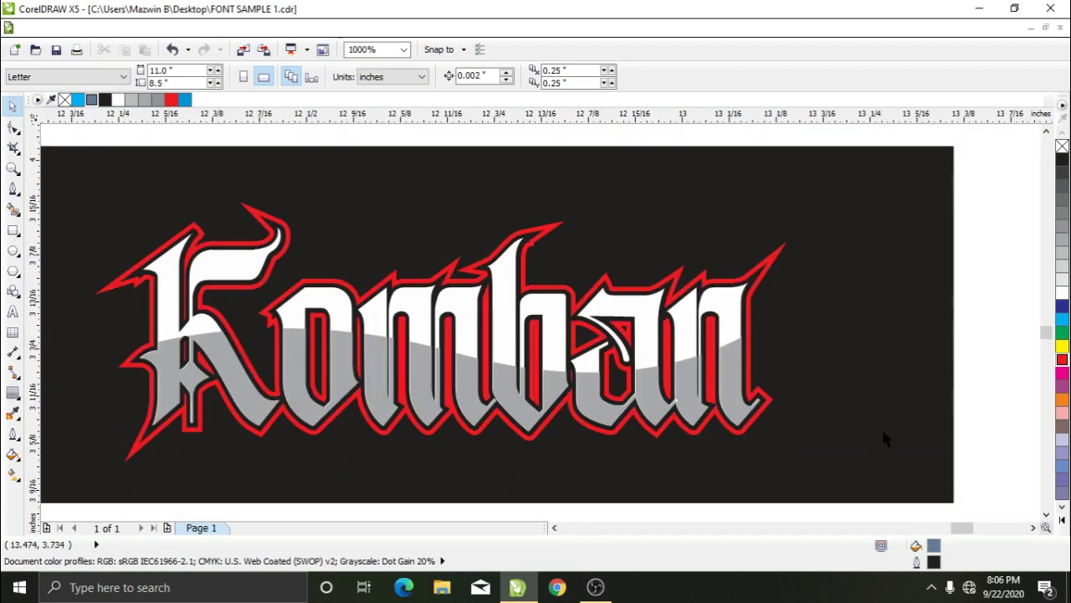
pyautogui.click(554, 528)
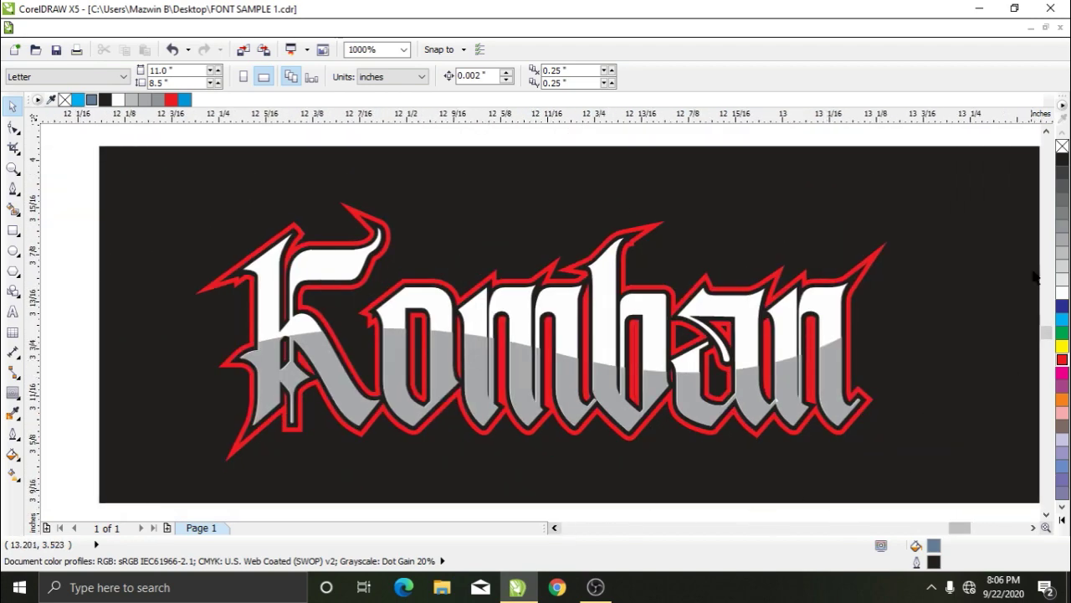